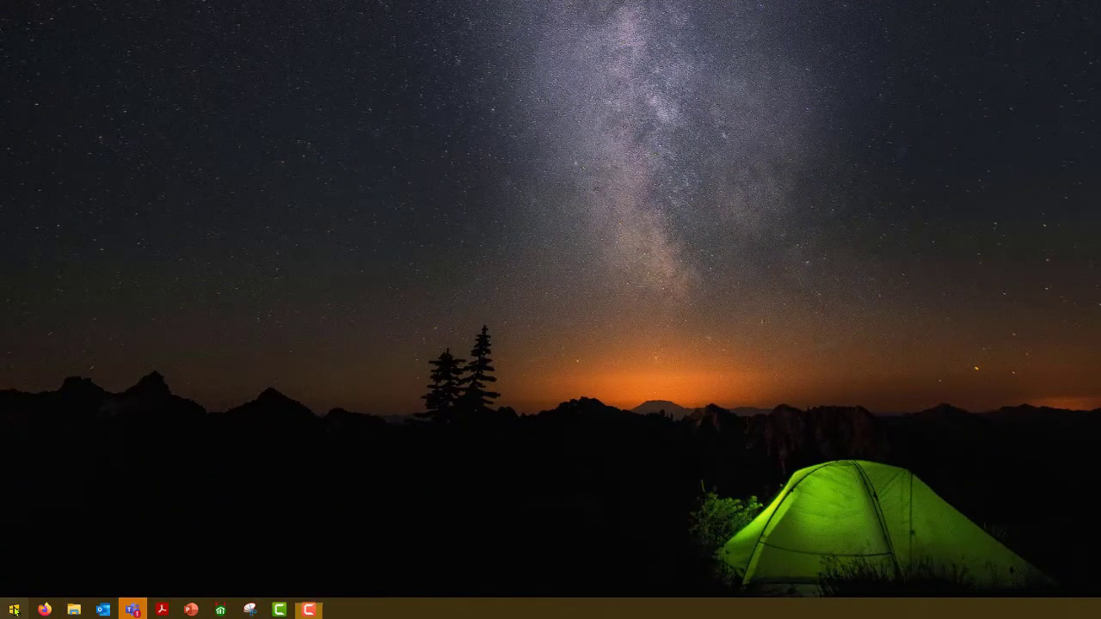
Step: Search 'data' from Start and launch the WoodWorks Database Editor
text(data)
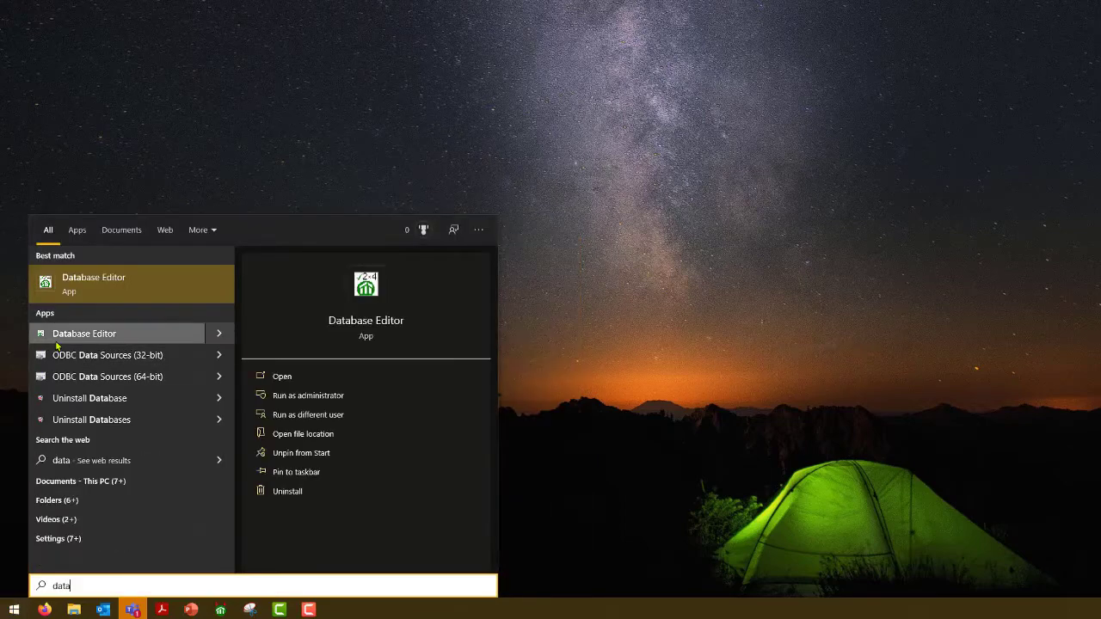
click(61, 340)
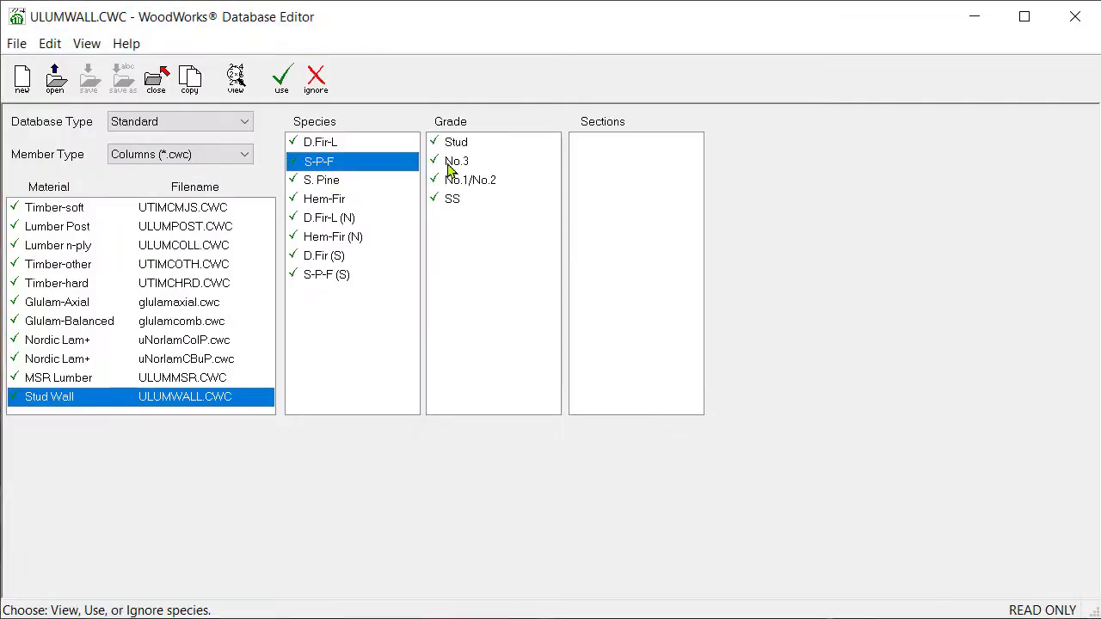
Step: View the read-only properties of the 2 x 6 section under grade No.3
click(456, 164)
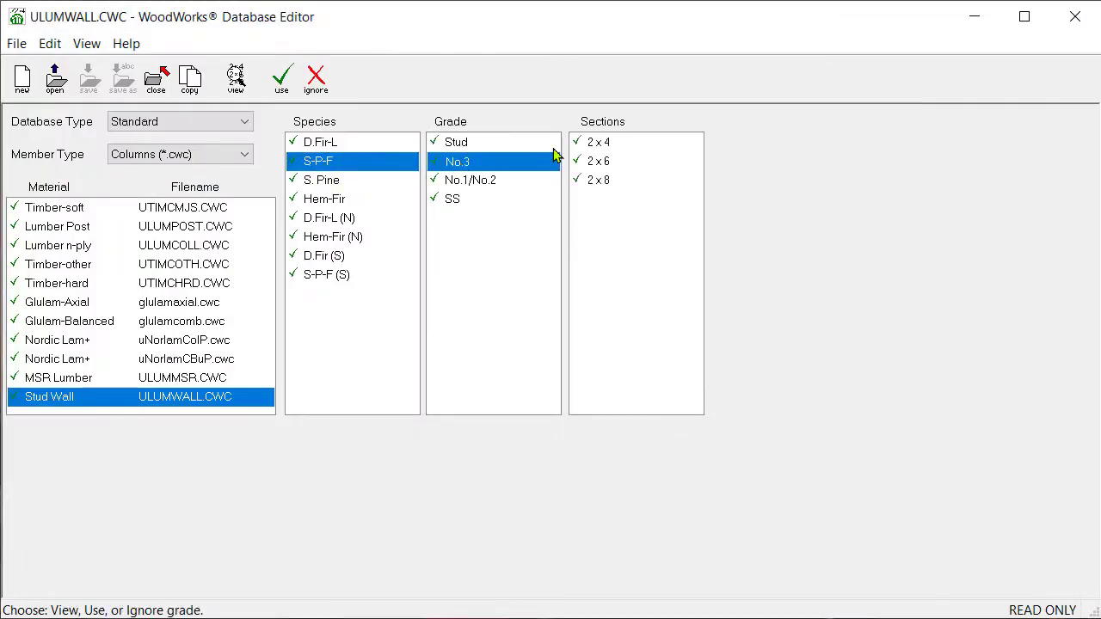
double_click(602, 162)
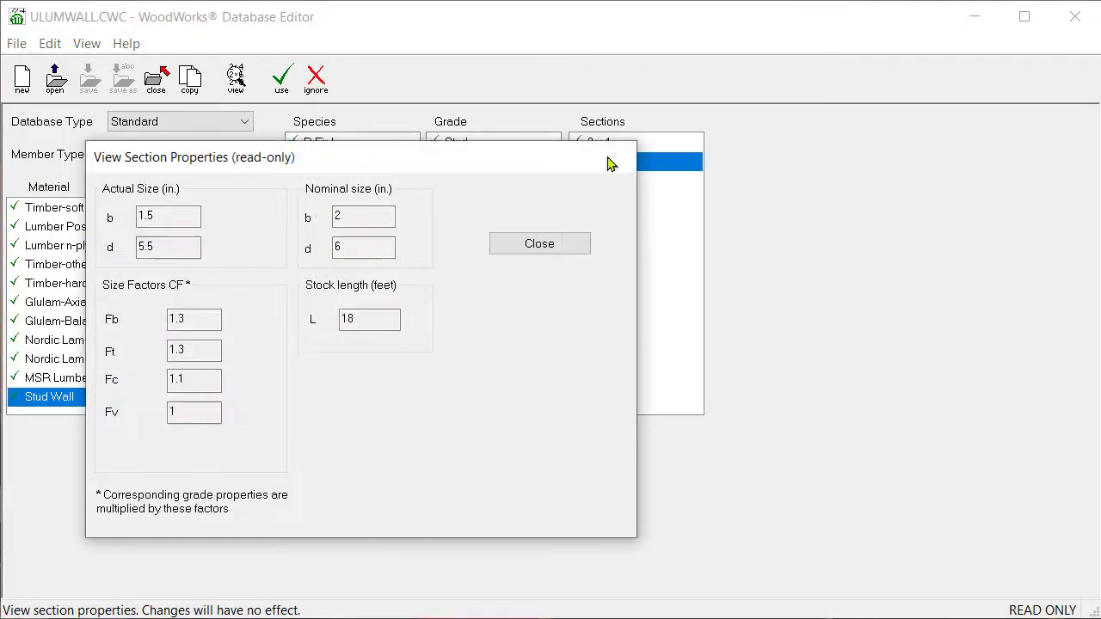
click(563, 251)
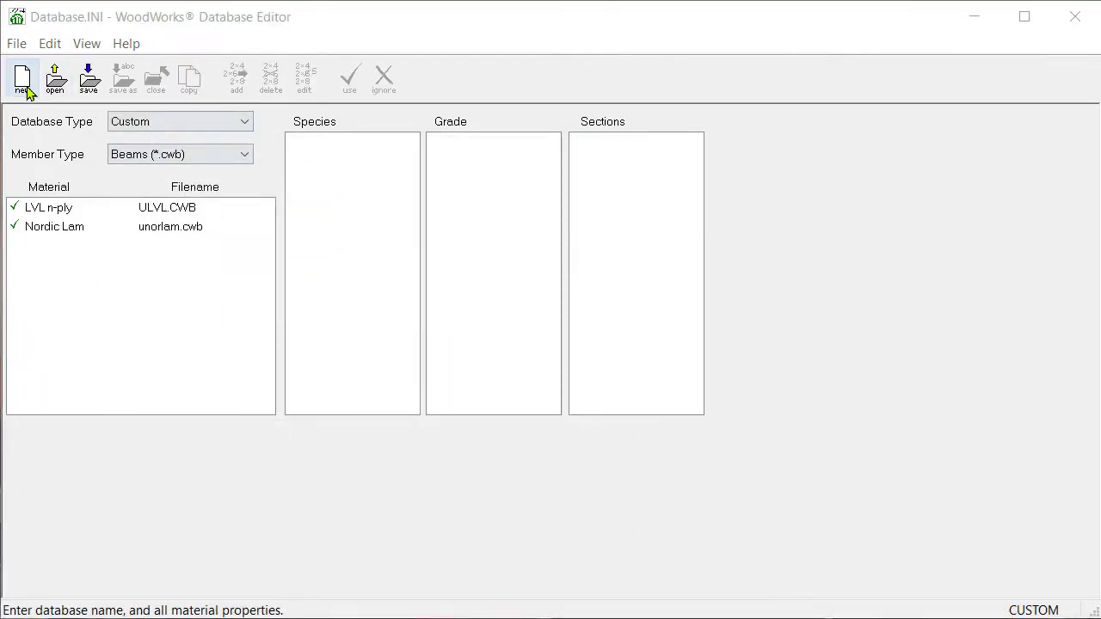
Step: Create a new sawn lumber material named beam1
click(23, 89)
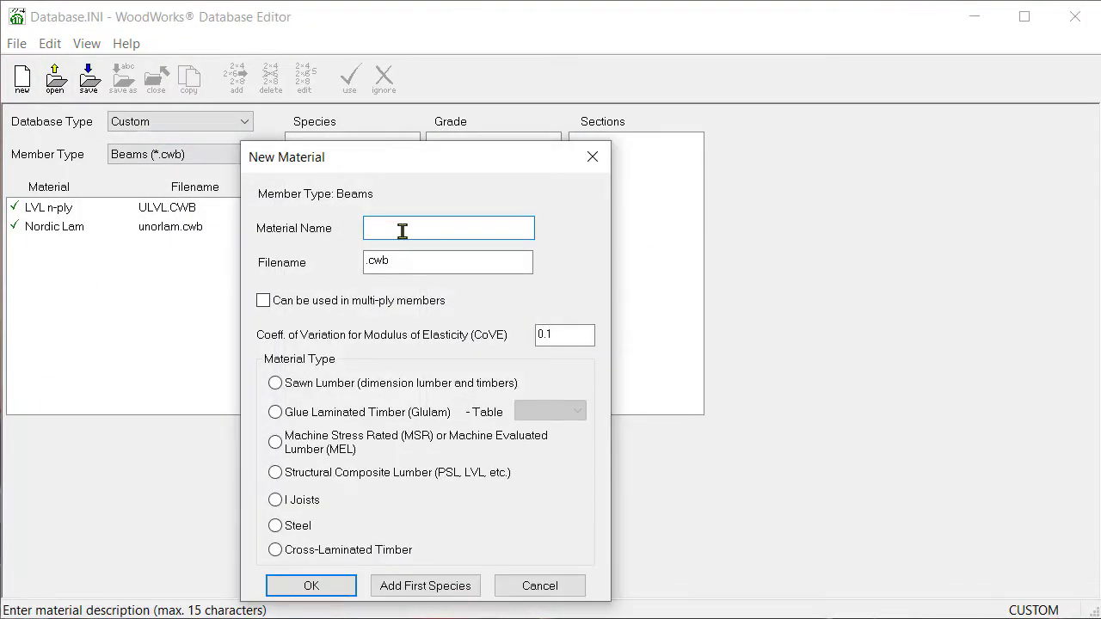
text(beam1)
click(387, 389)
click(339, 585)
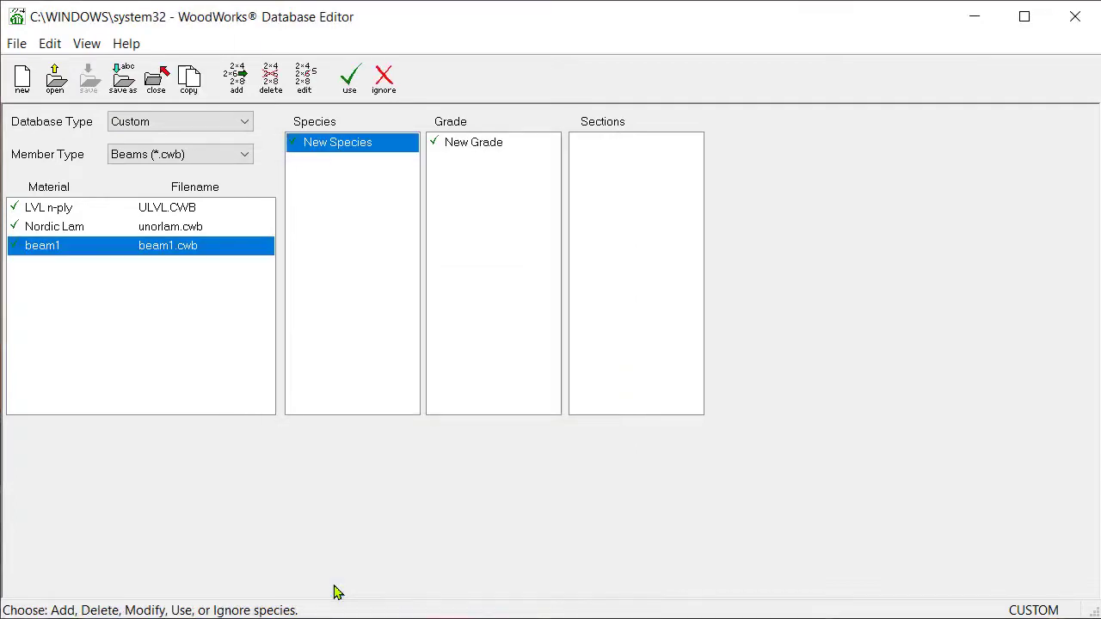
Step: Change the Fb of species 2.0E grade 2850Fb to 2725
click(342, 165)
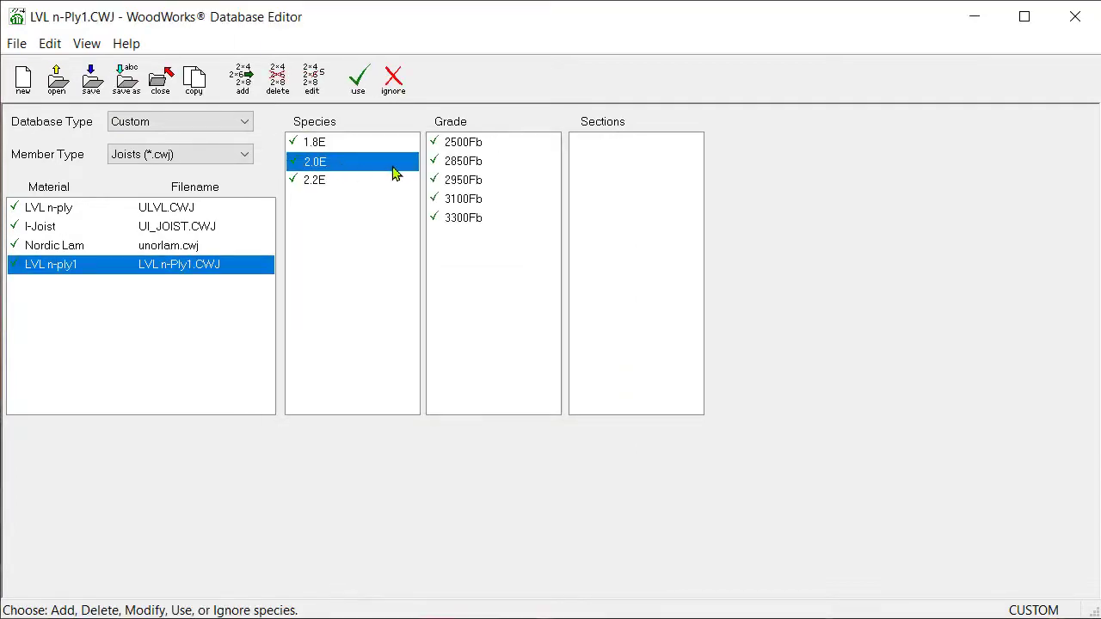
click(466, 163)
double_click(467, 162)
drag(389, 231, 312, 231)
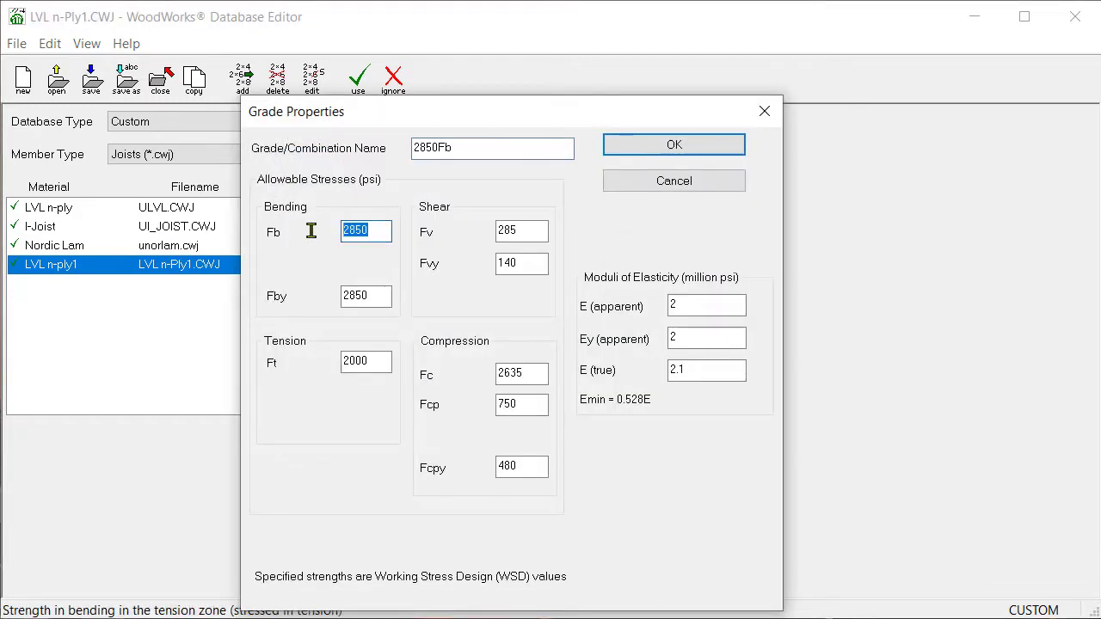
text(272)
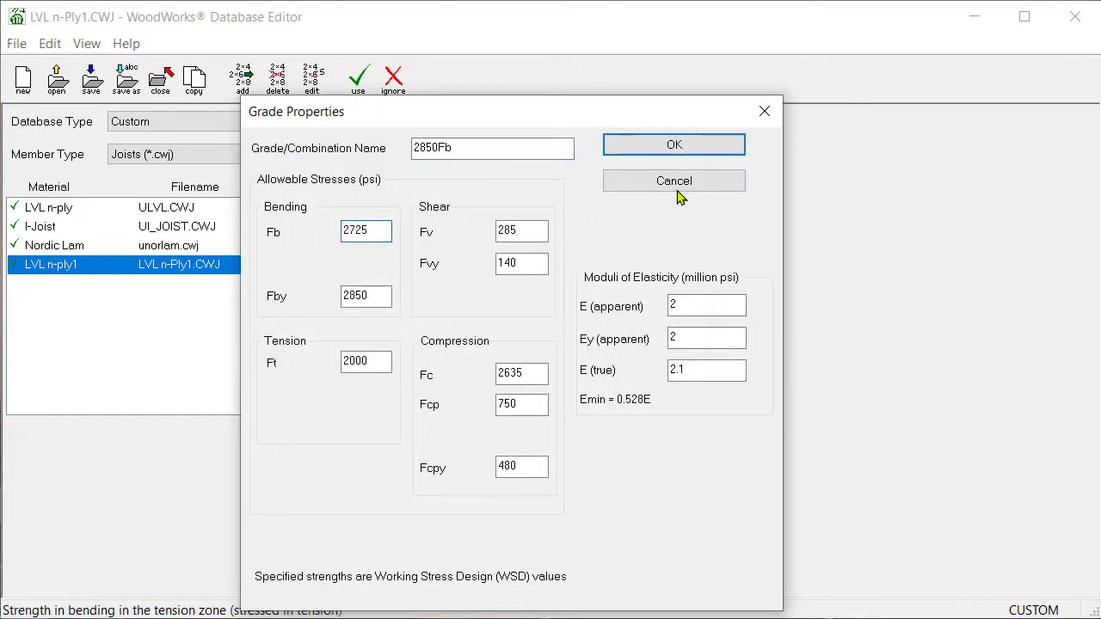
click(693, 146)
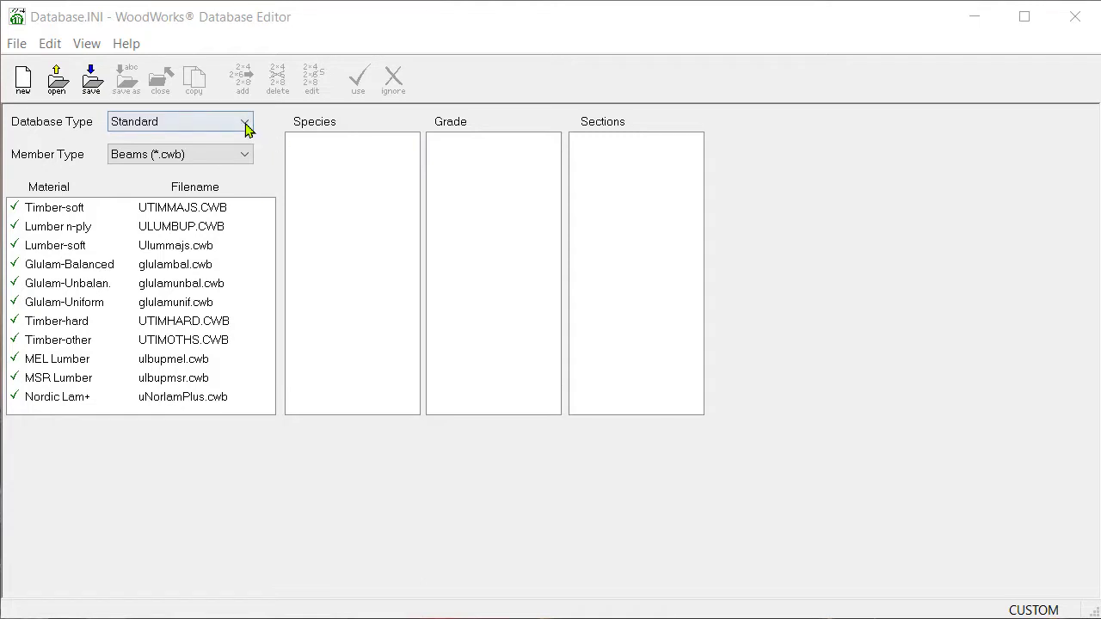
Step: Switch to Standard databases and preview Timber-soft, Lumber n-ply and Glulam-Balanced
click(246, 128)
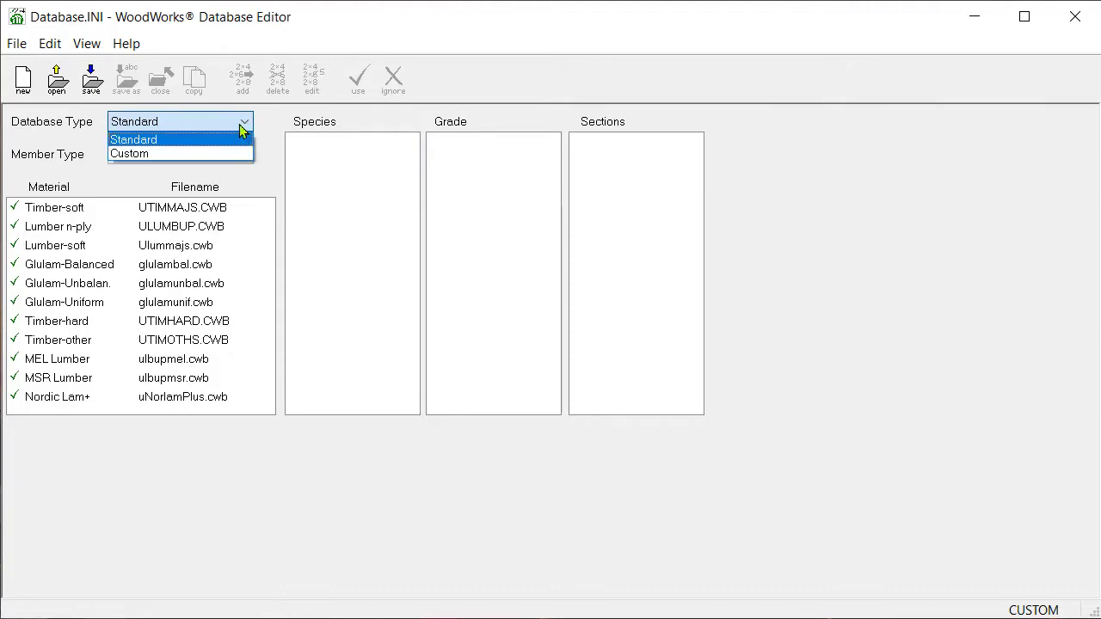
click(239, 125)
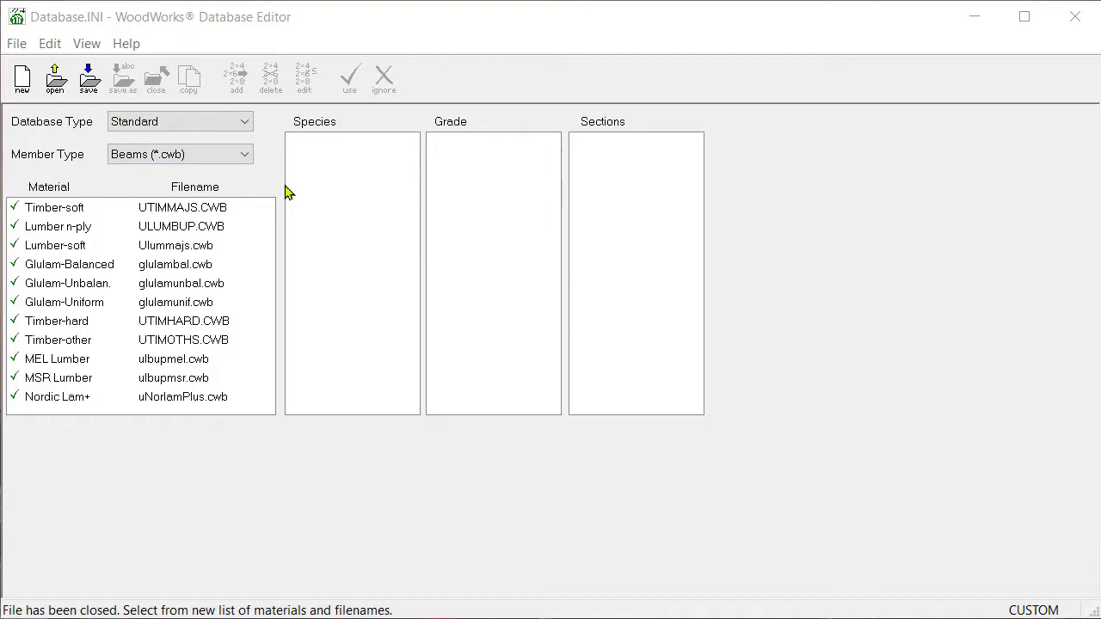
click(206, 210)
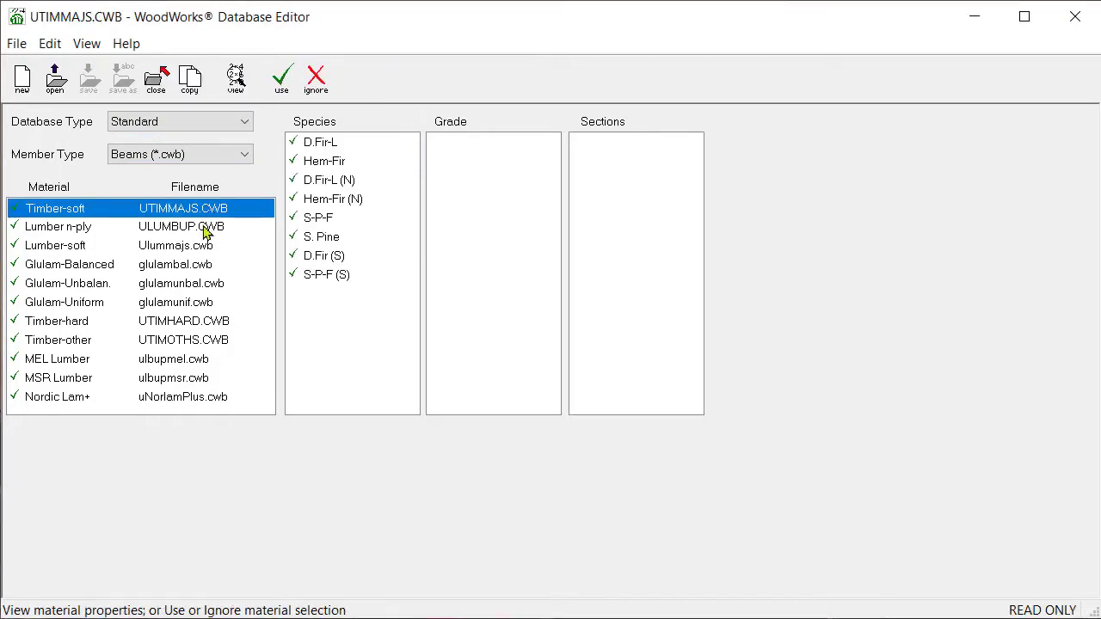
click(208, 227)
click(184, 270)
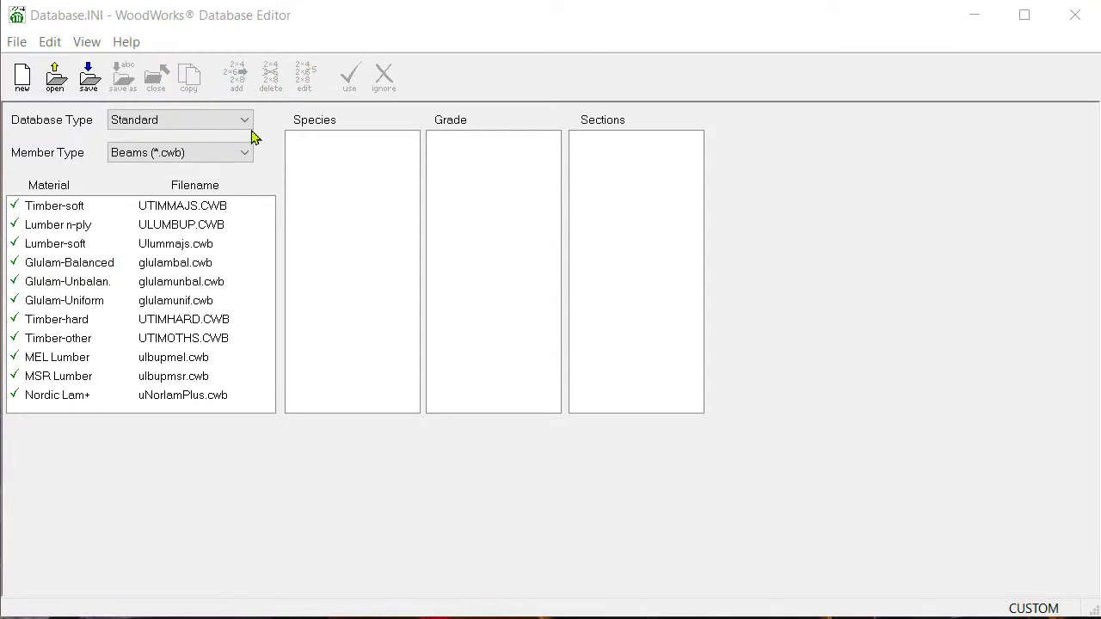
click(230, 120)
click(220, 151)
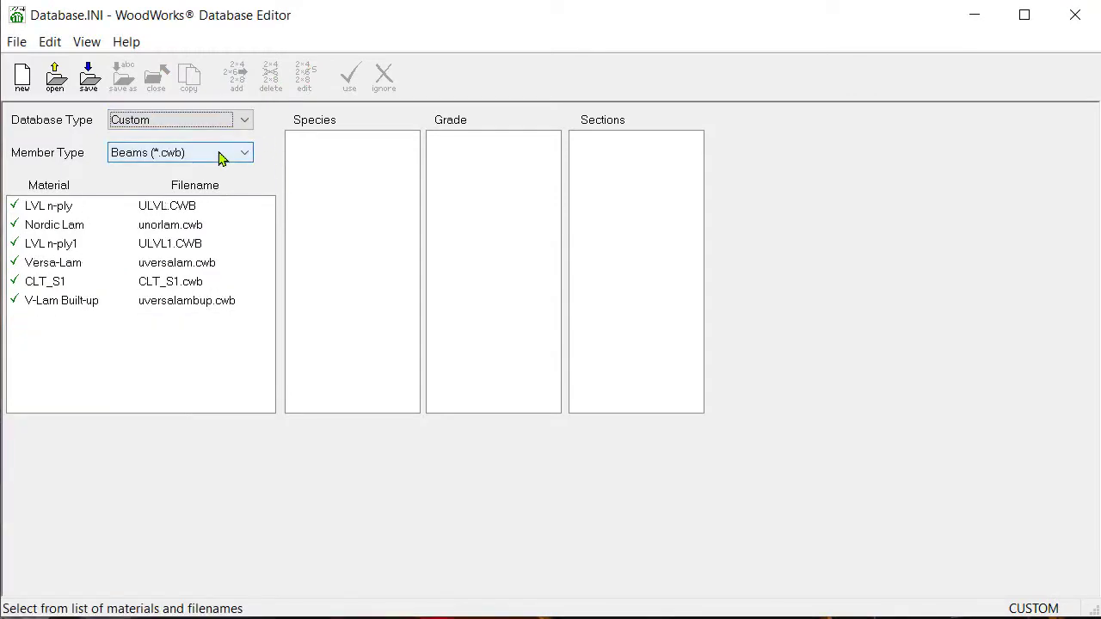
click(220, 153)
click(211, 181)
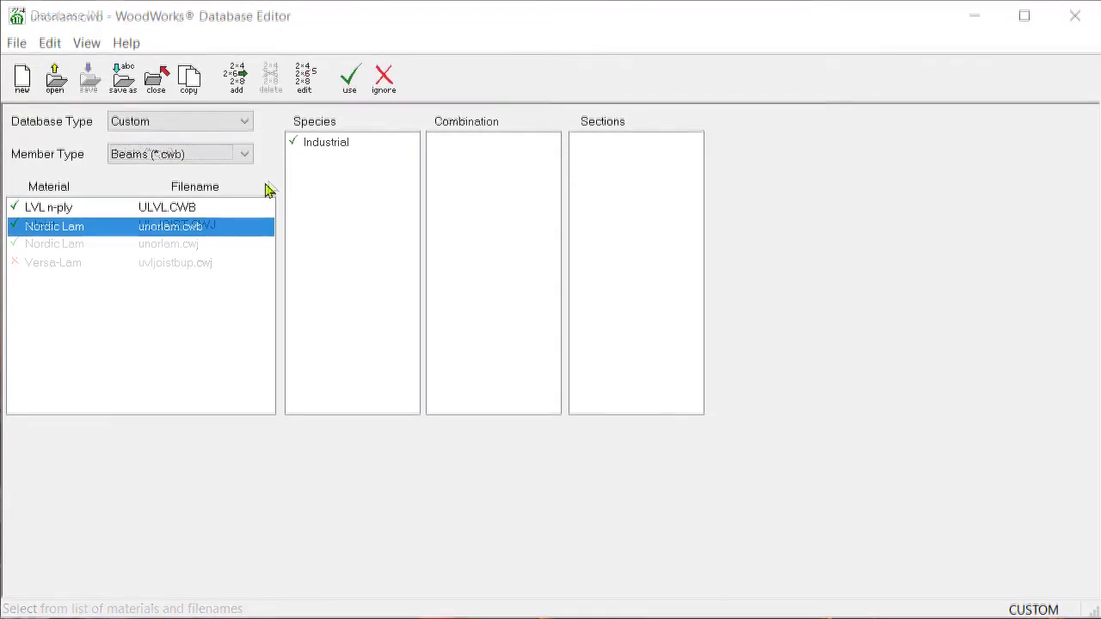
click(354, 146)
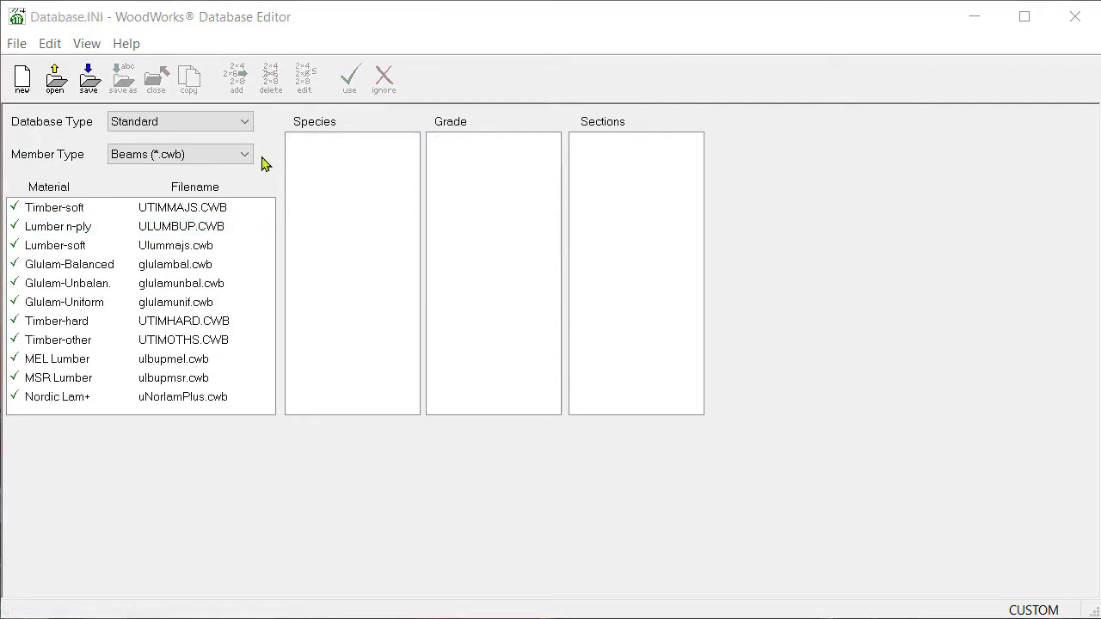
click(248, 154)
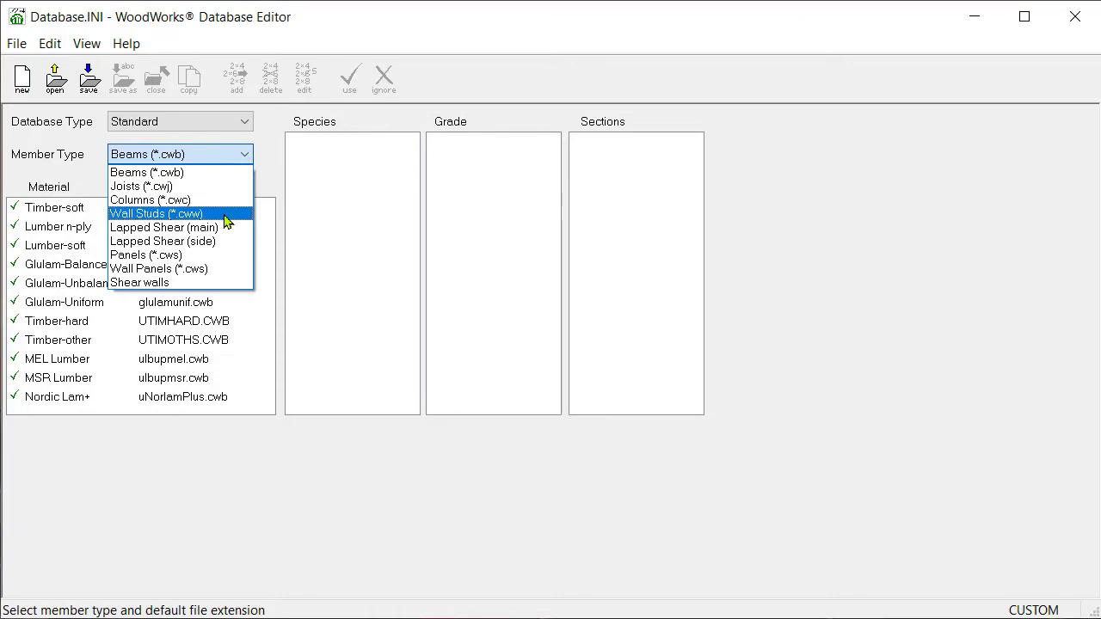
click(295, 191)
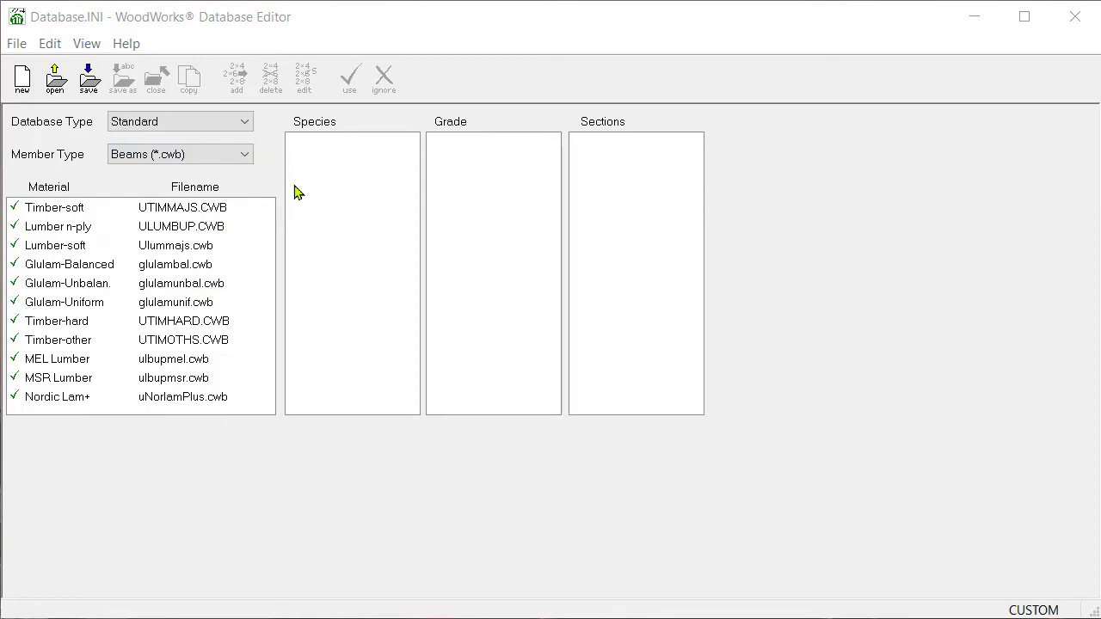
click(196, 249)
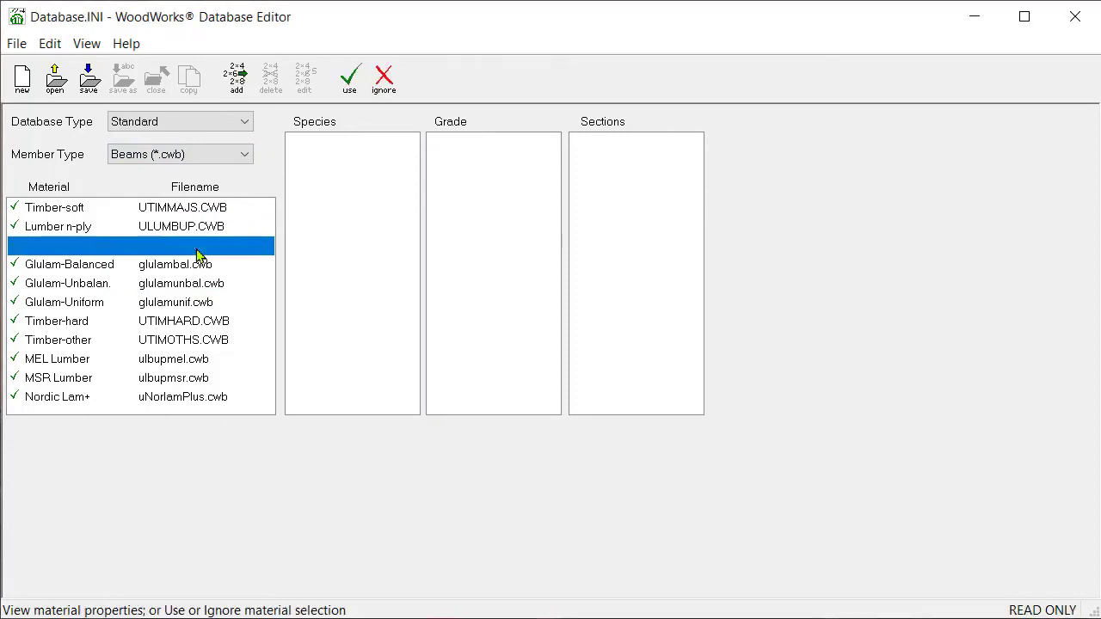
click(325, 184)
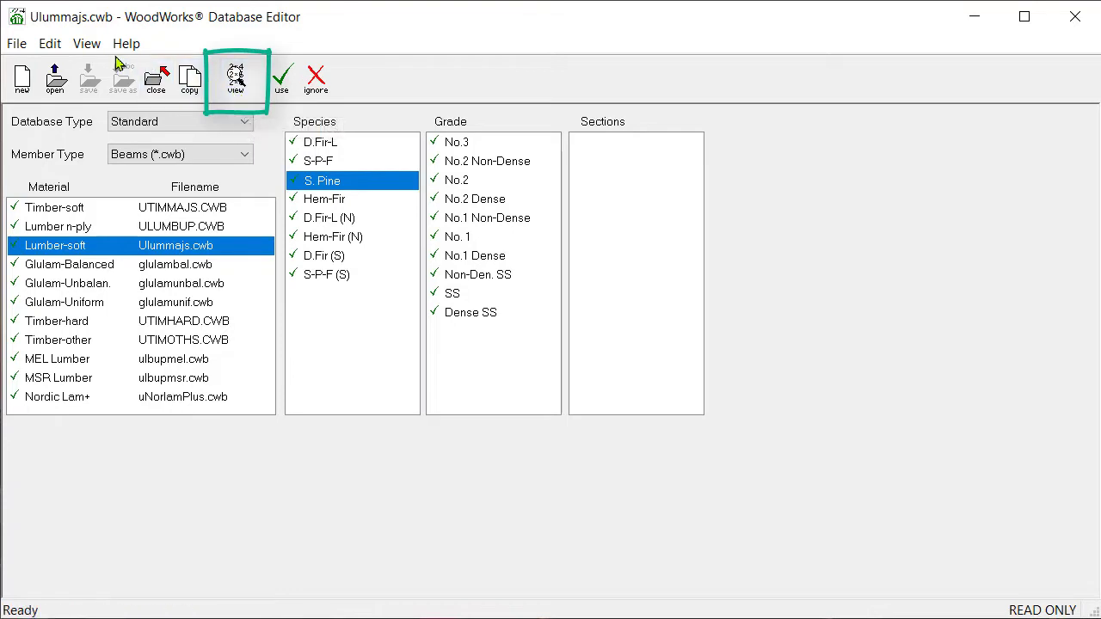
click(87, 44)
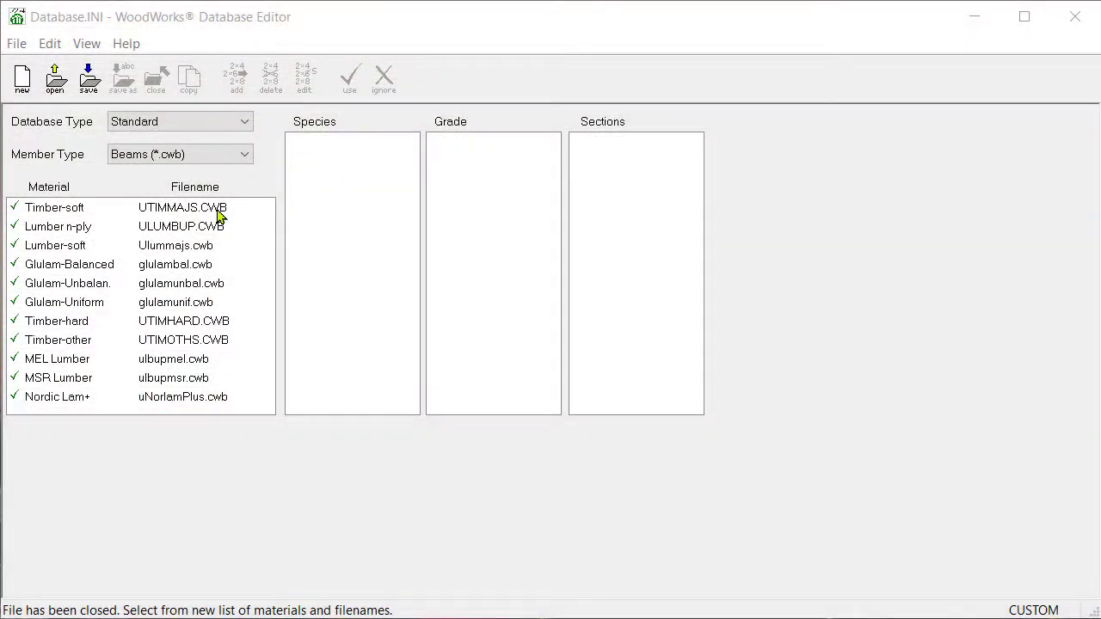
Step: View the Timber-soft material properties and the D.Fir-L species properties
click(219, 214)
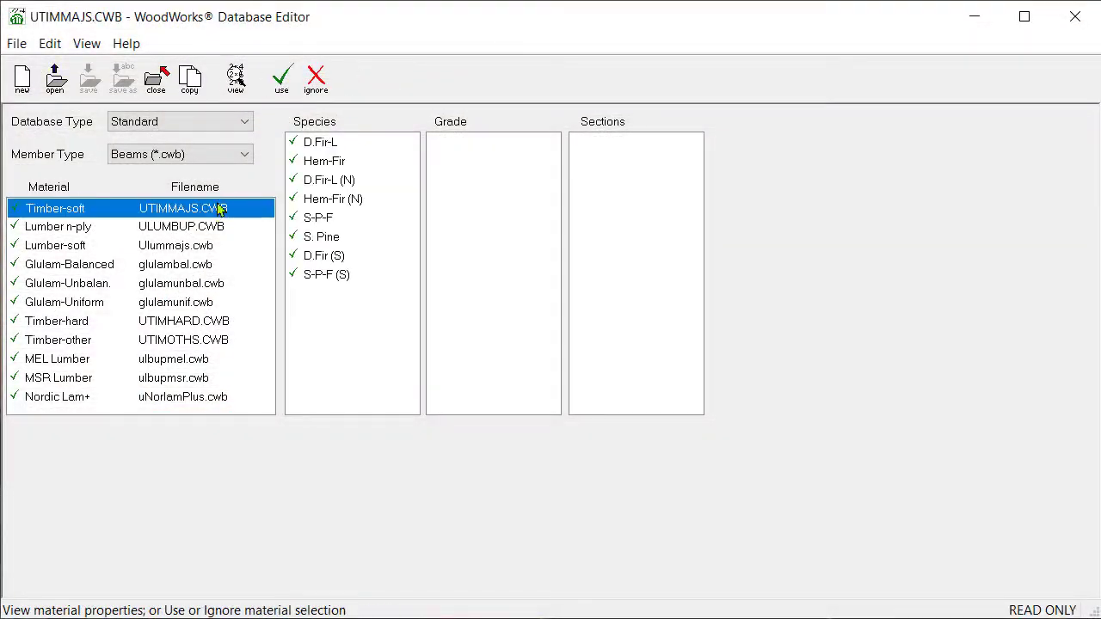
click(231, 89)
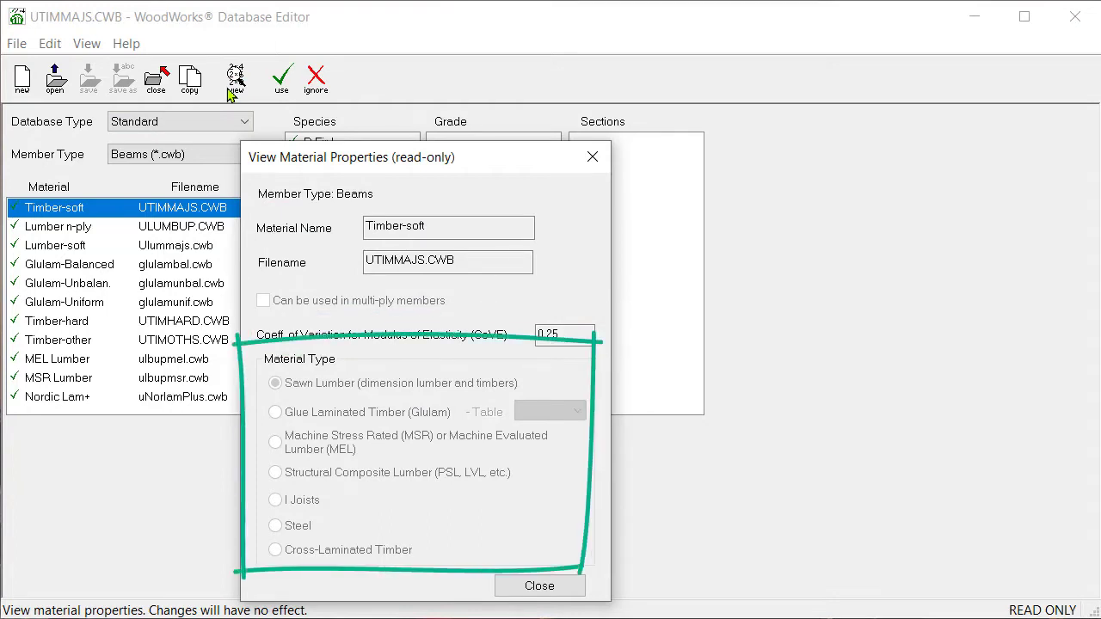
key(Escape)
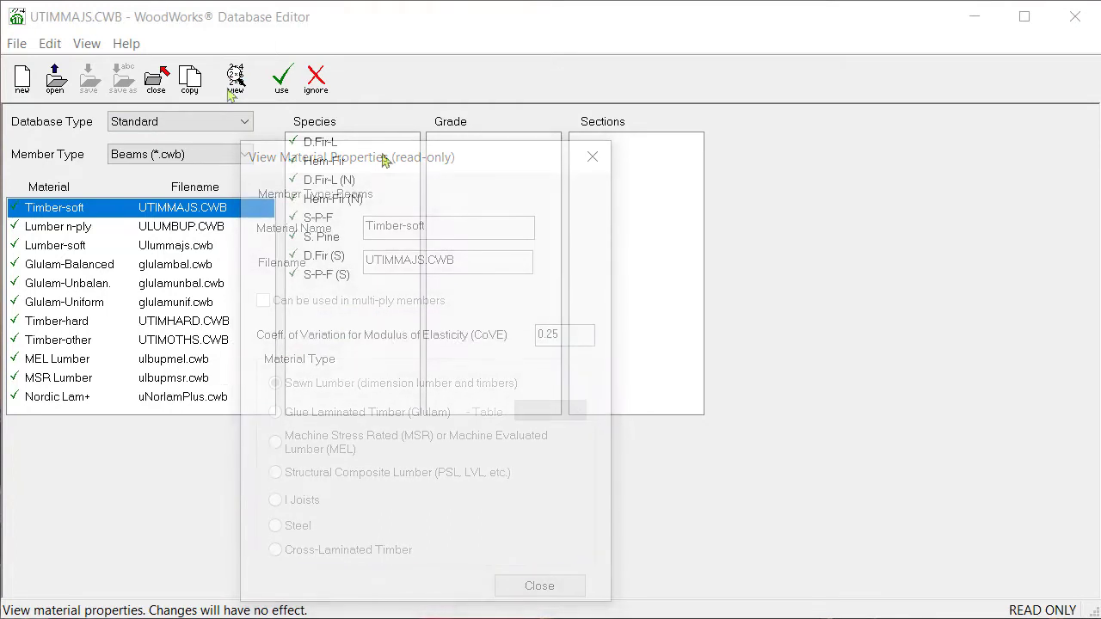
click(336, 144)
click(237, 86)
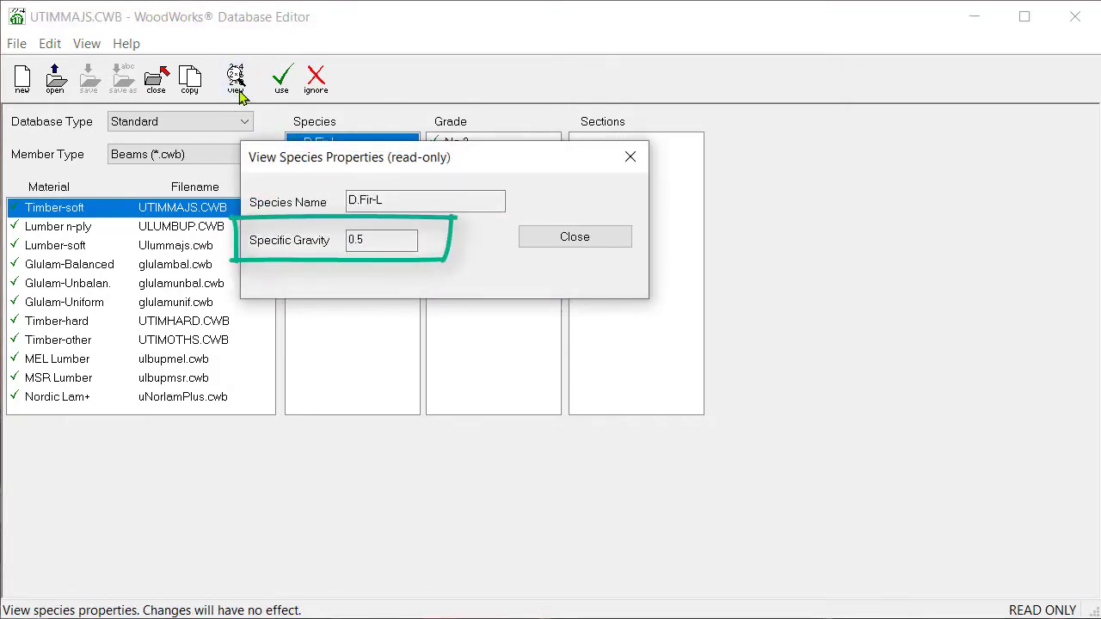
key(Escape)
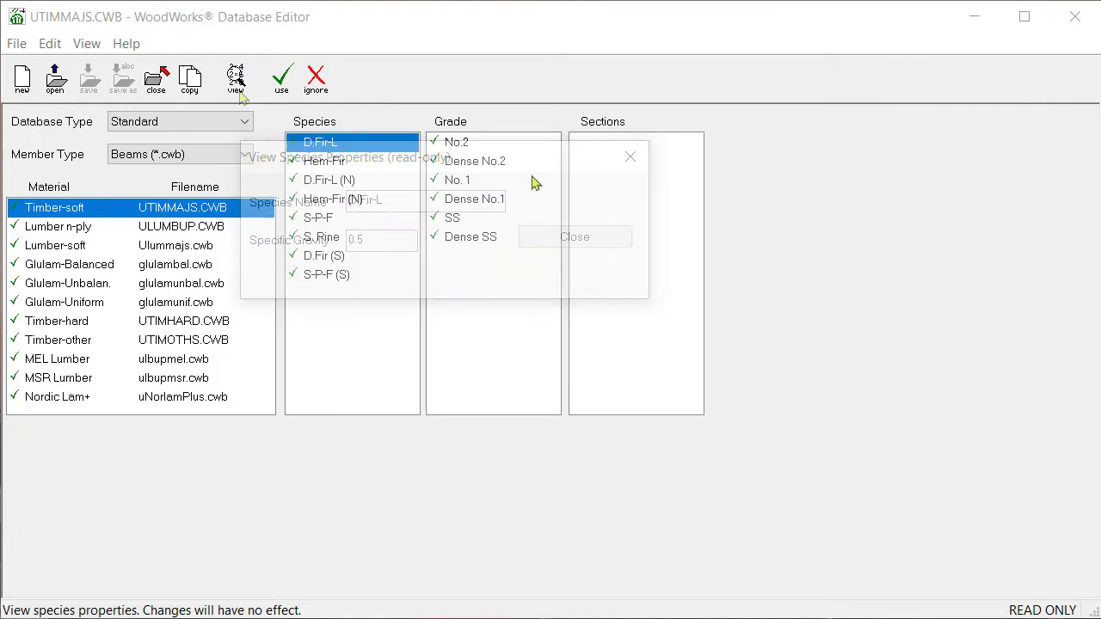
Step: View the properties of grade No. 1 and the 6 x 8 section
click(519, 182)
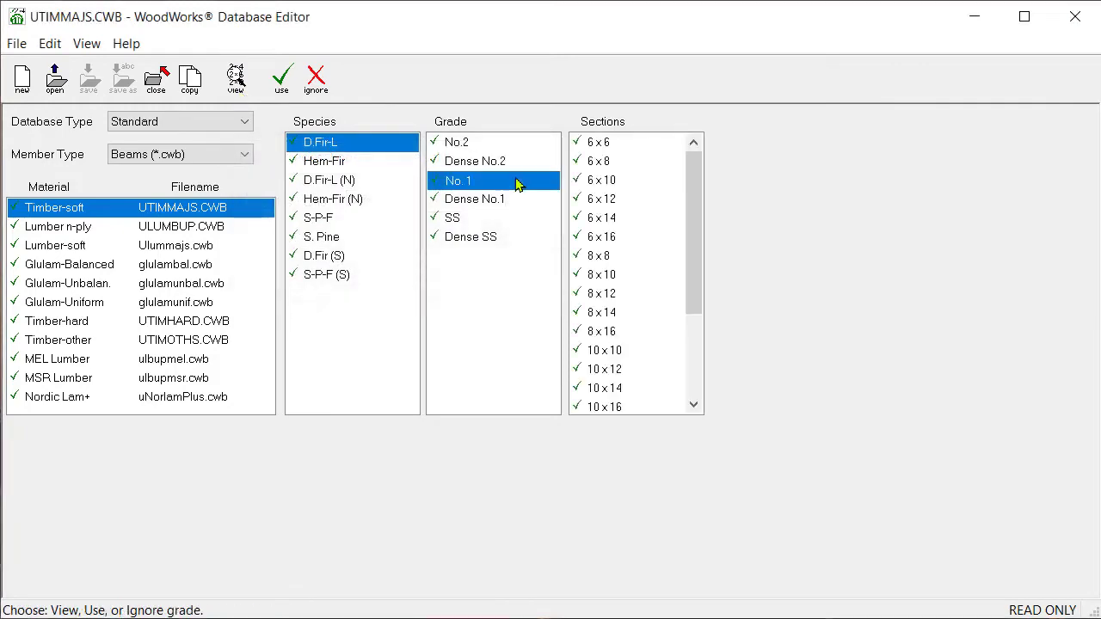
click(229, 84)
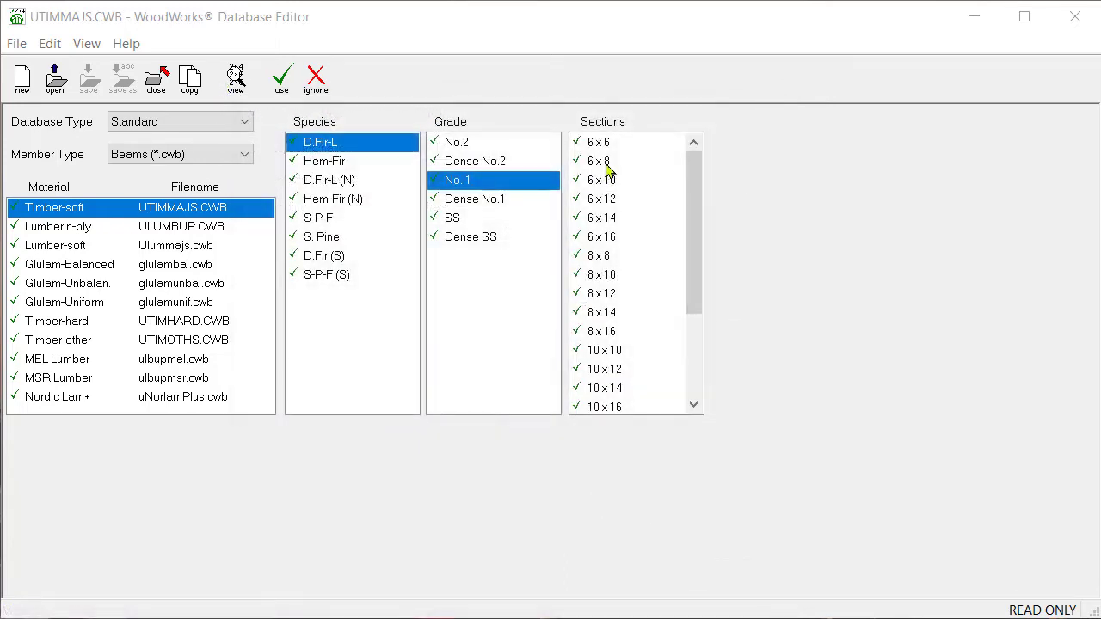
click(606, 164)
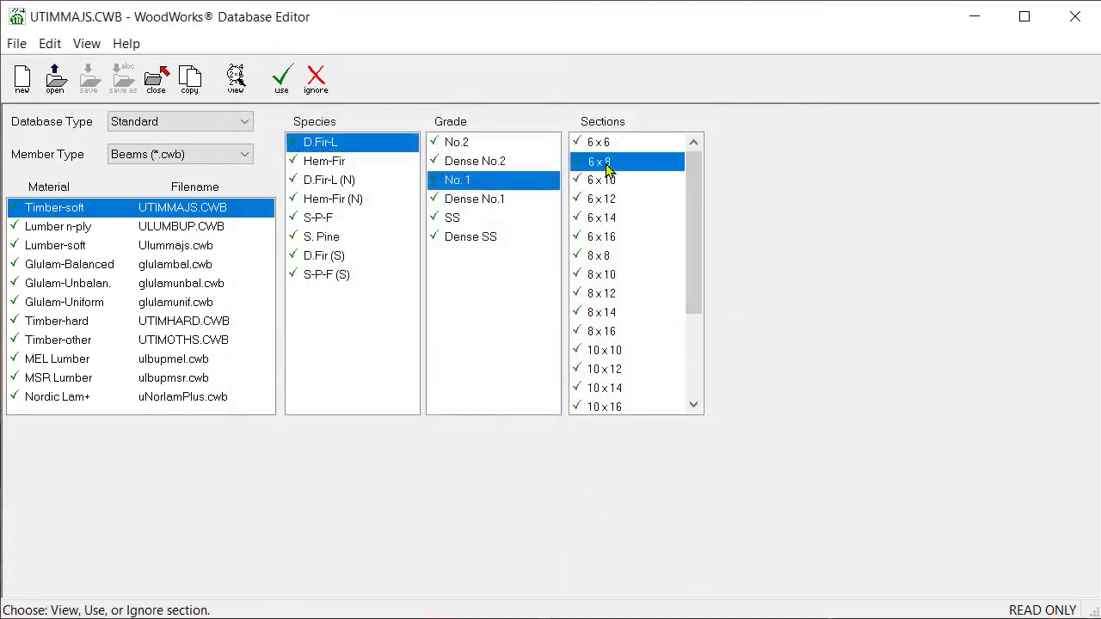
click(239, 79)
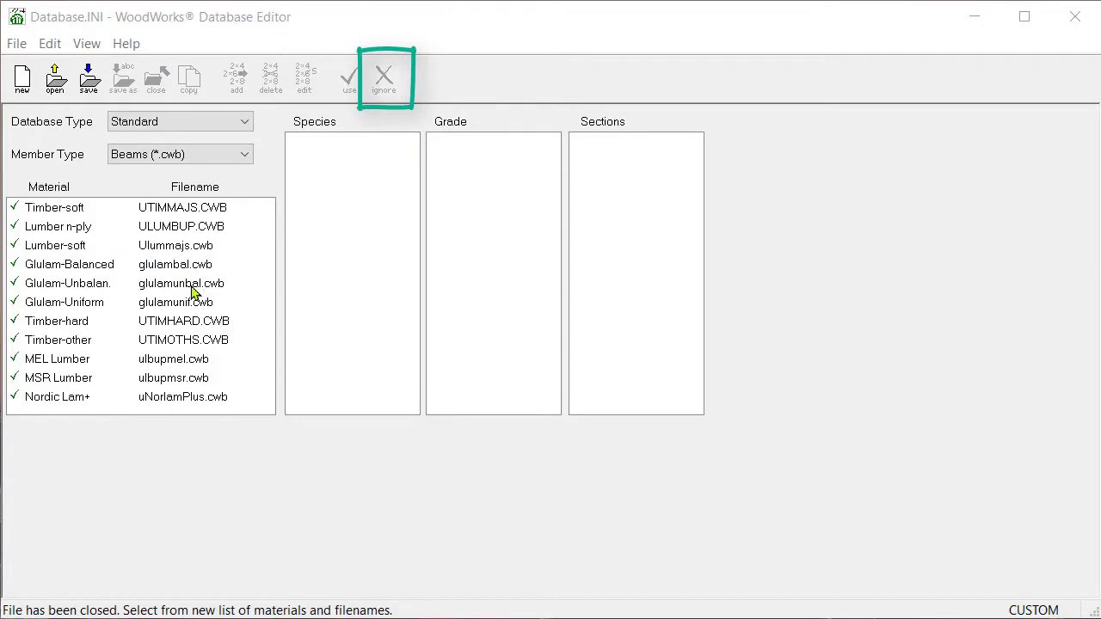
Step: Mark Southern Pine as ignored in Glulam-Unbalan., then save and close the database
click(193, 294)
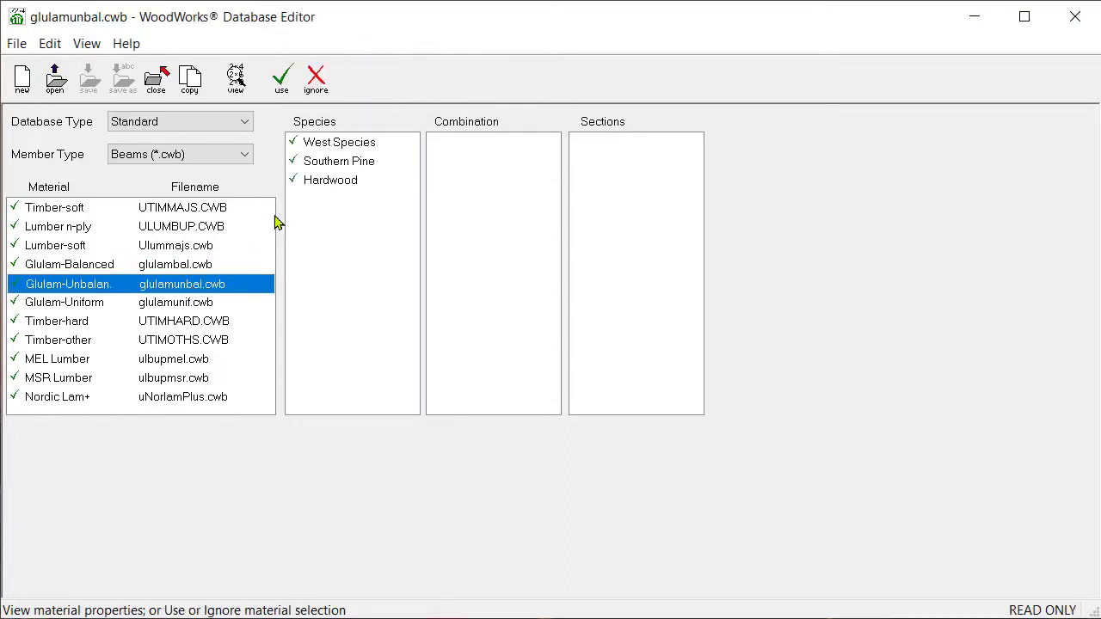
click(357, 171)
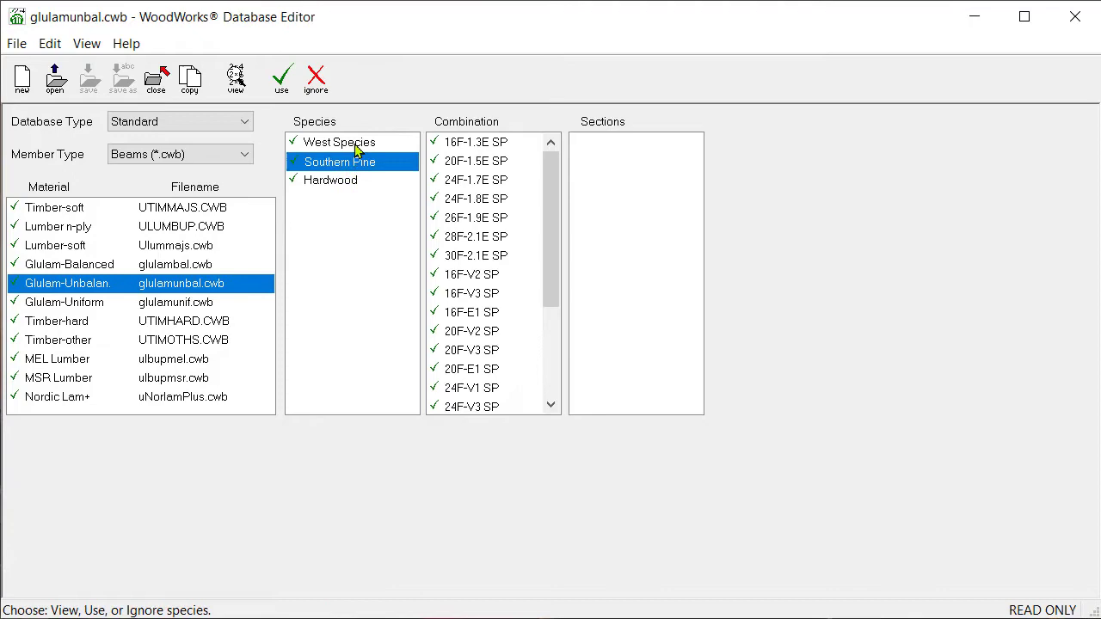
click(318, 83)
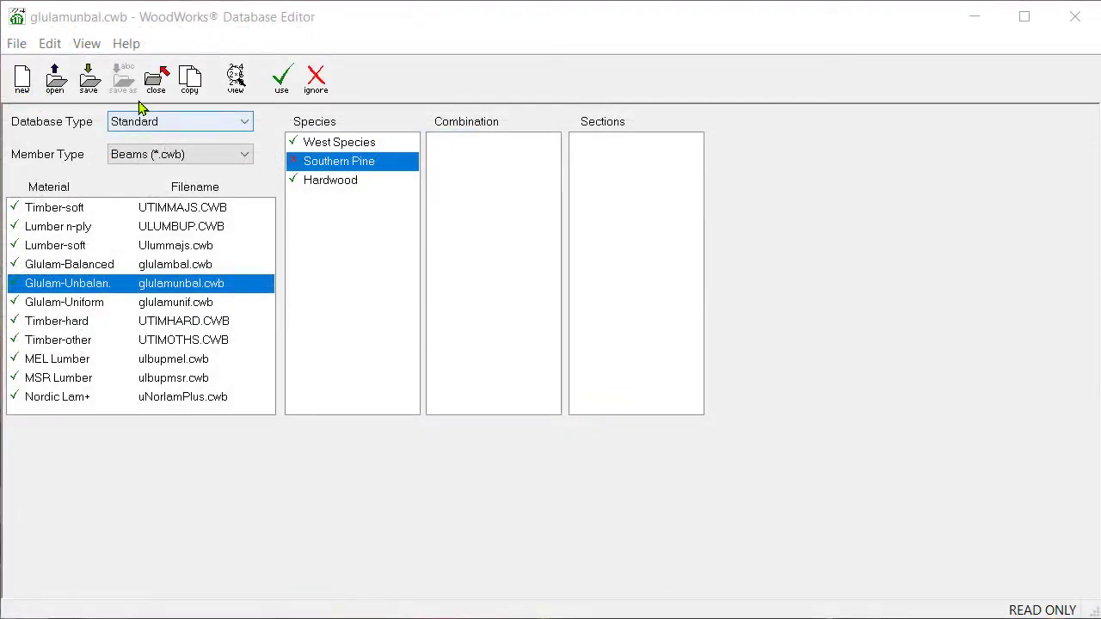
click(91, 83)
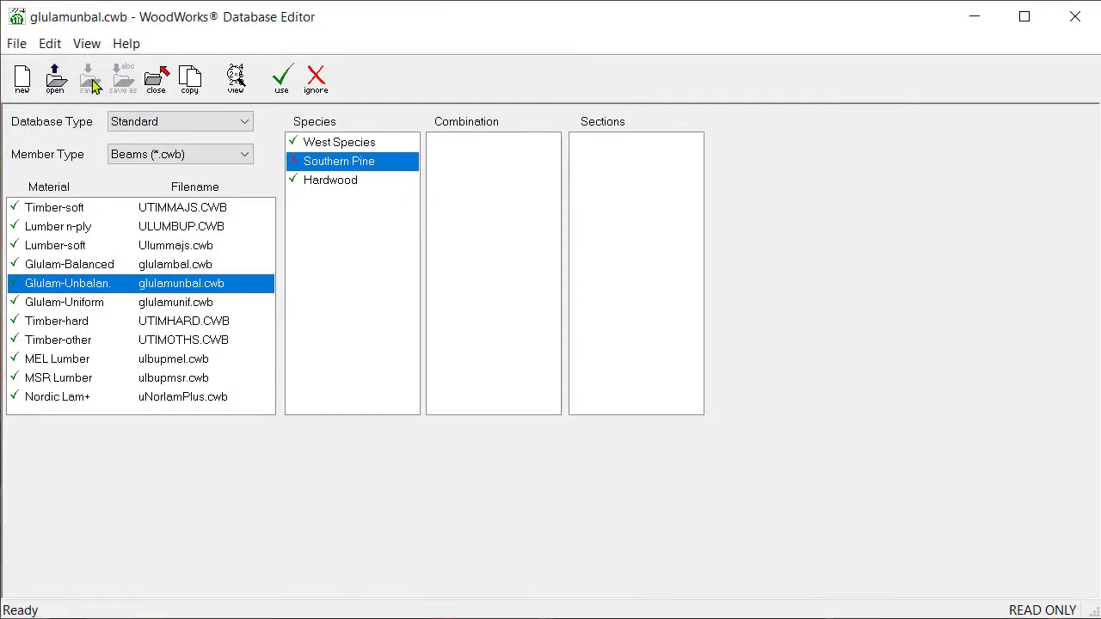
click(158, 90)
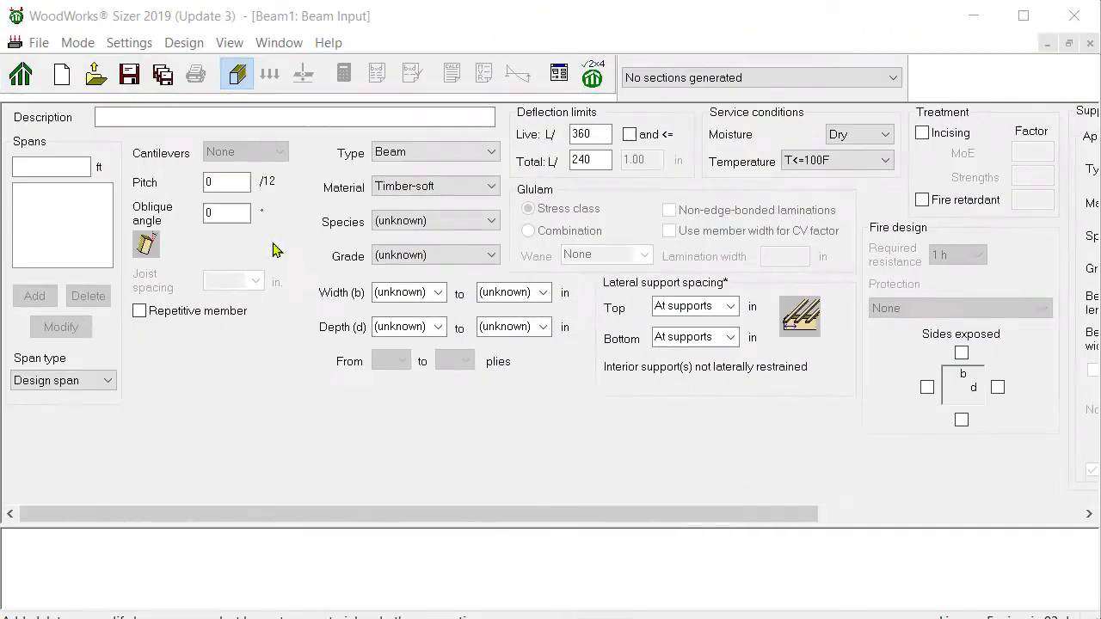
Step: Choose Glulam-Unbalan. as the beam material and check the species group list
click(430, 189)
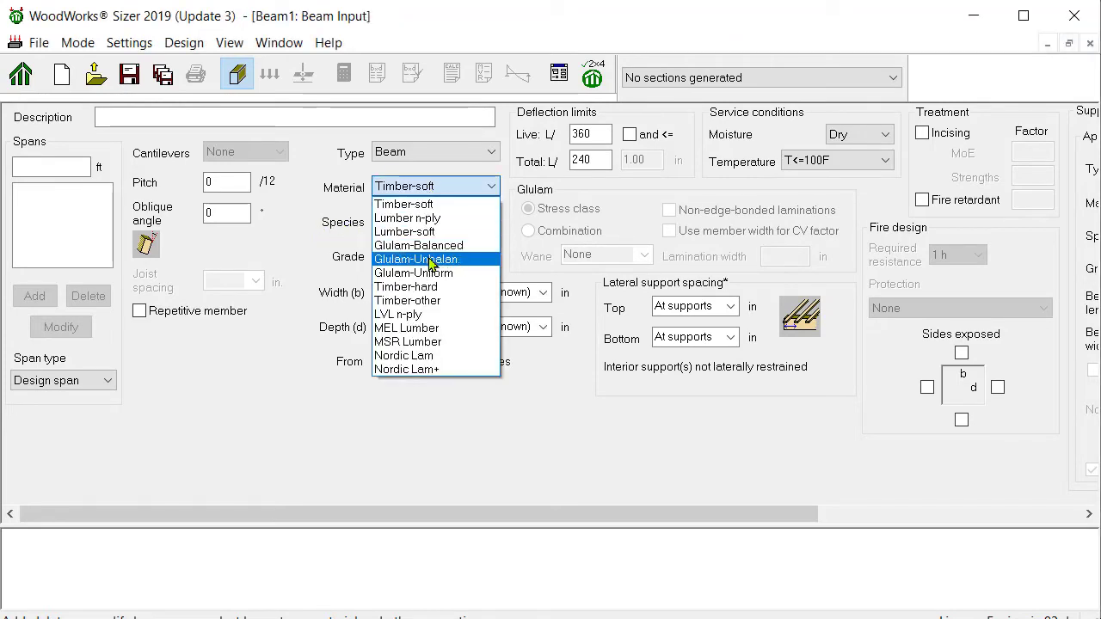
click(430, 259)
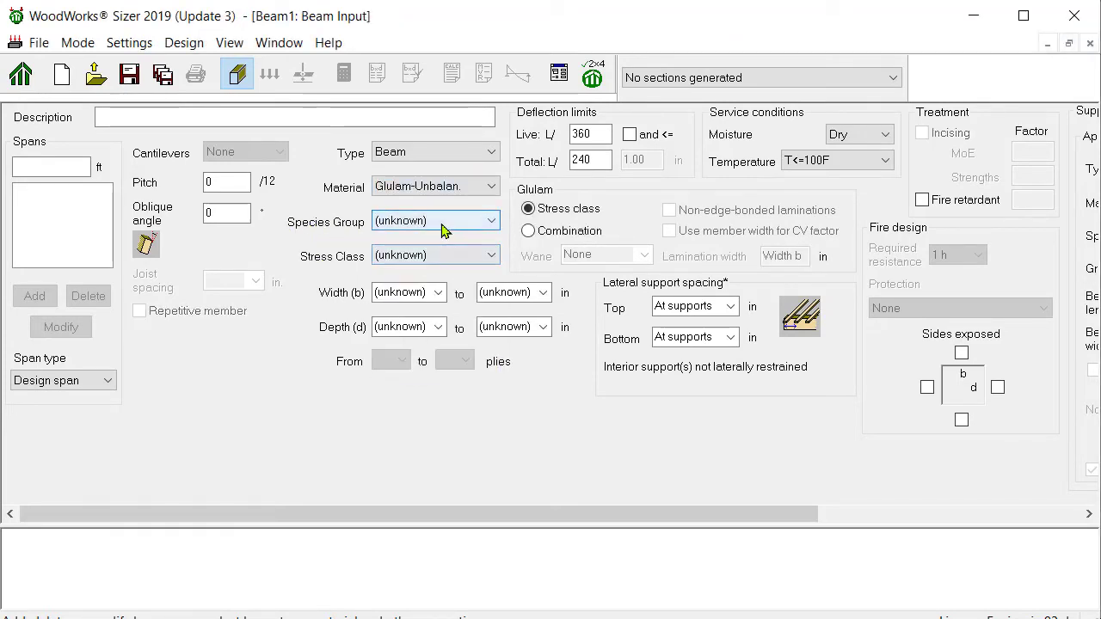
click(447, 222)
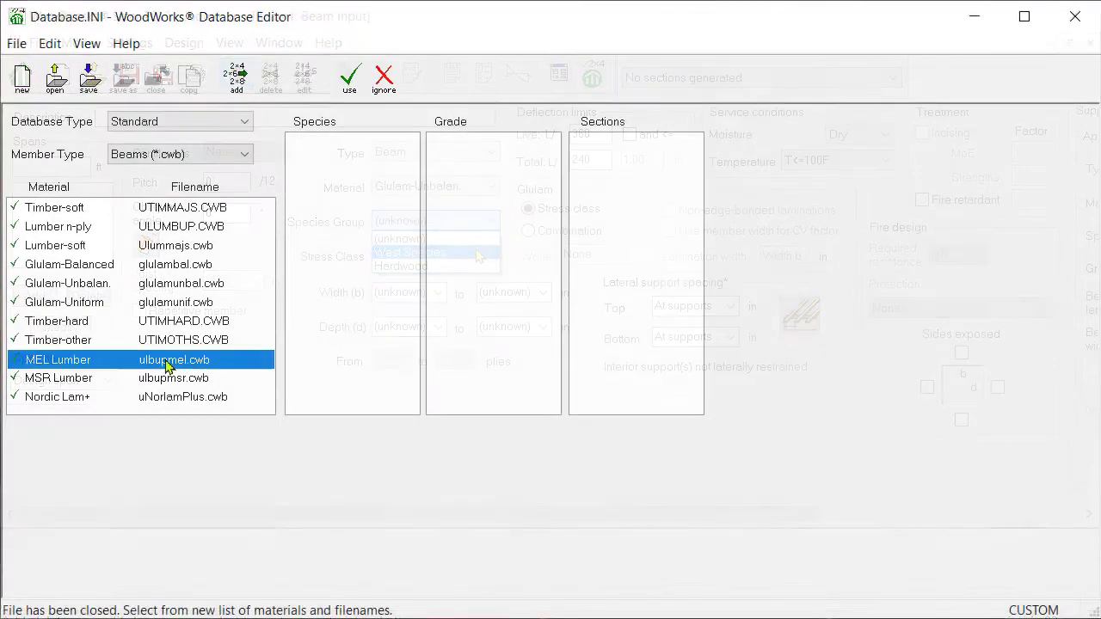
Step: Browse a species, grade and section, then mark Southern Pine as used again
click(375, 145)
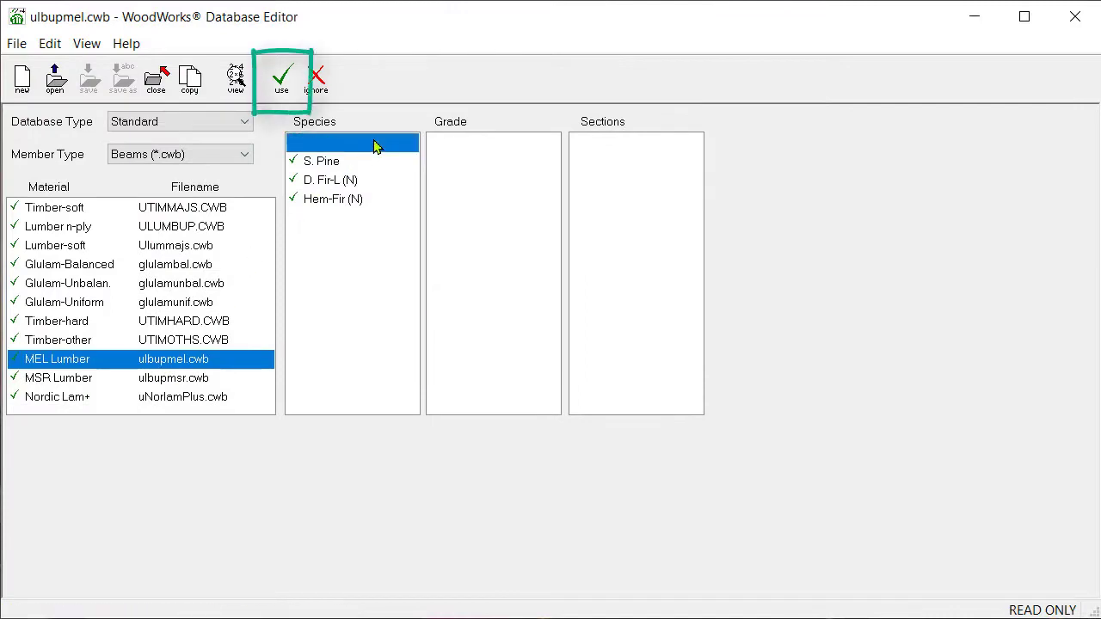
click(464, 144)
click(595, 144)
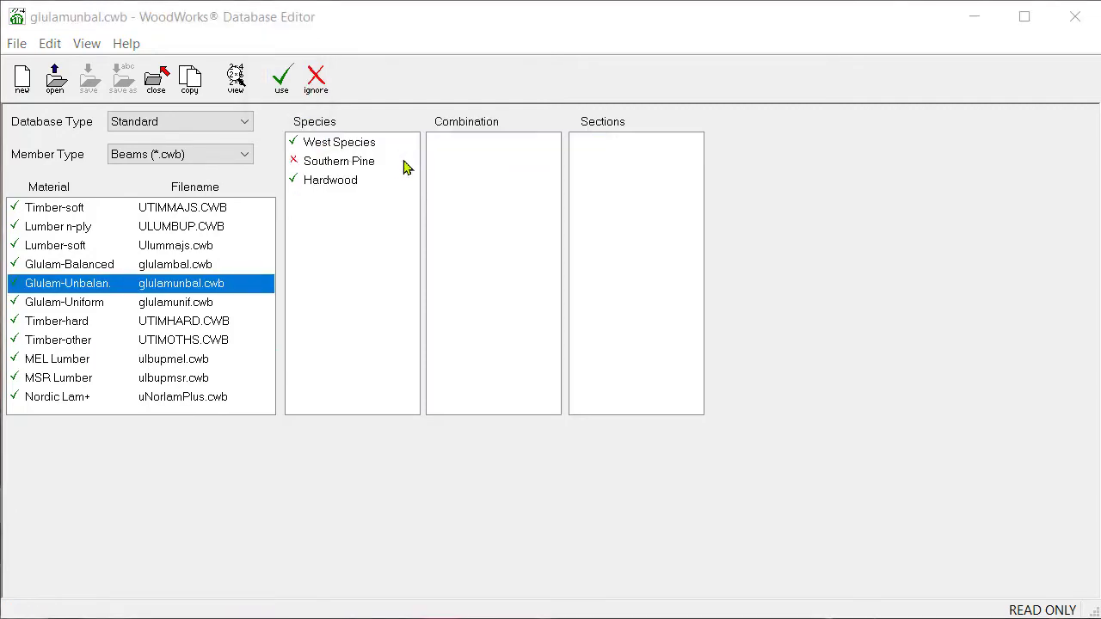
click(376, 167)
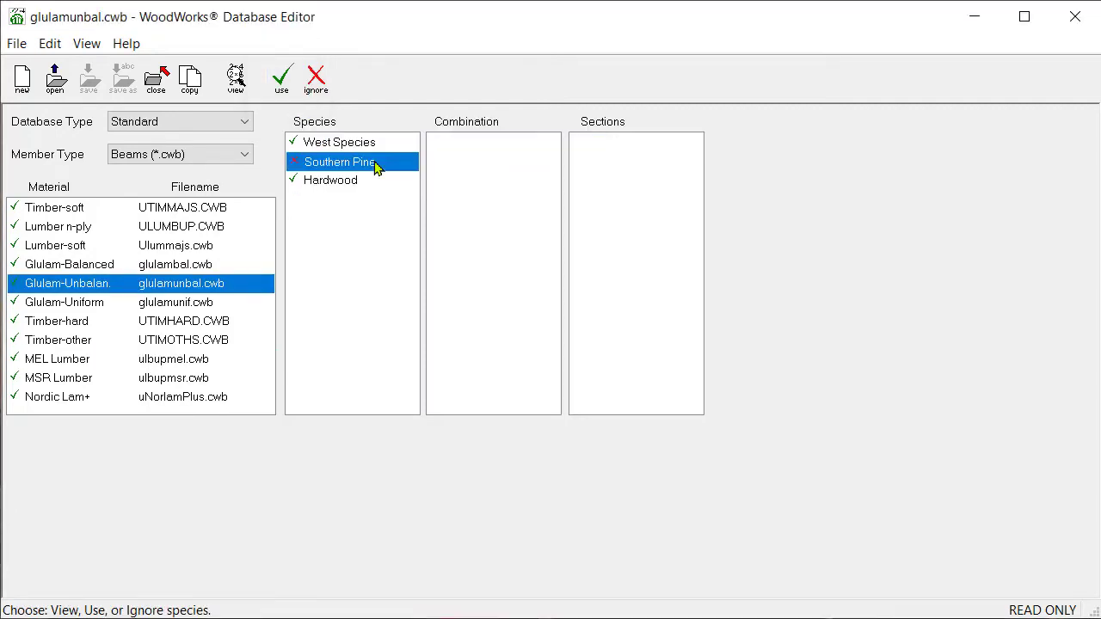
click(284, 86)
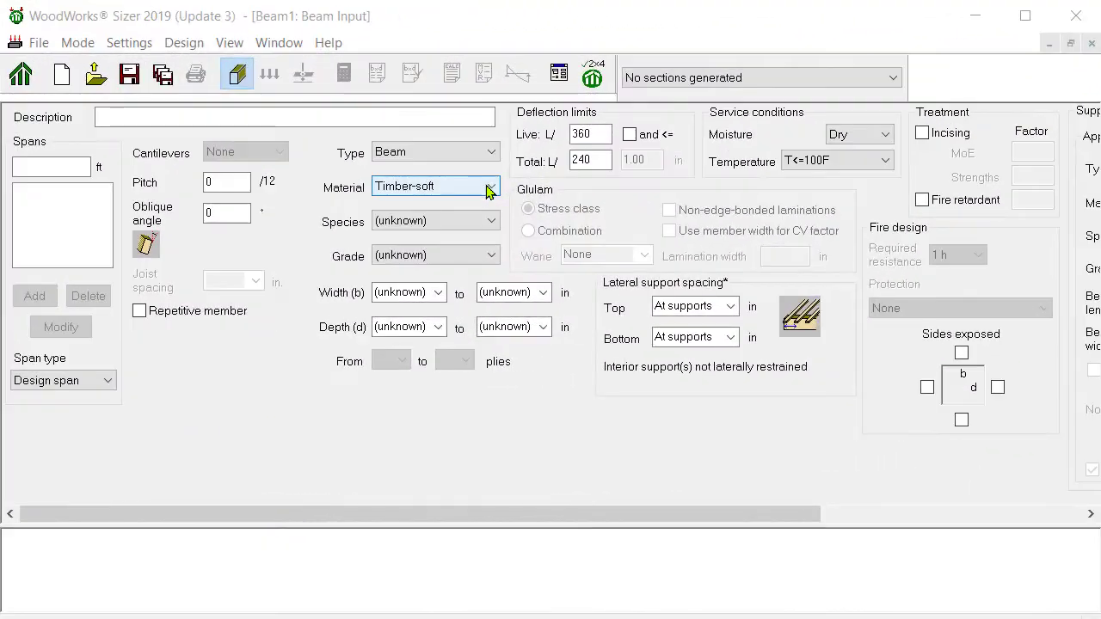
Step: Choose Glulam-Unbalan. as the beam material and check Southern Pine is listed
click(487, 187)
click(475, 251)
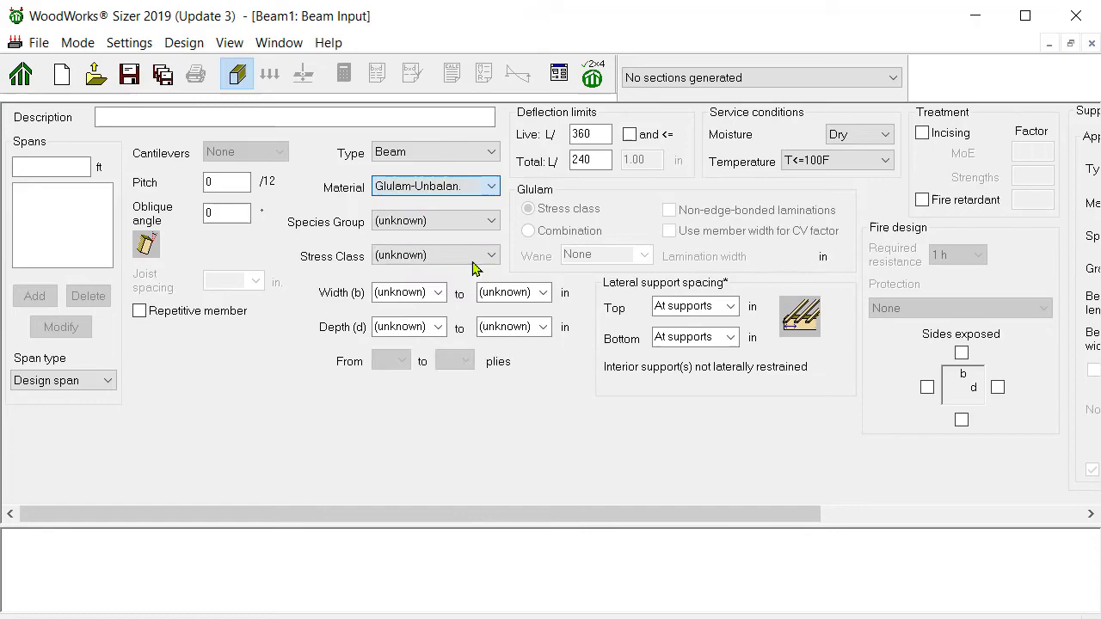
click(485, 221)
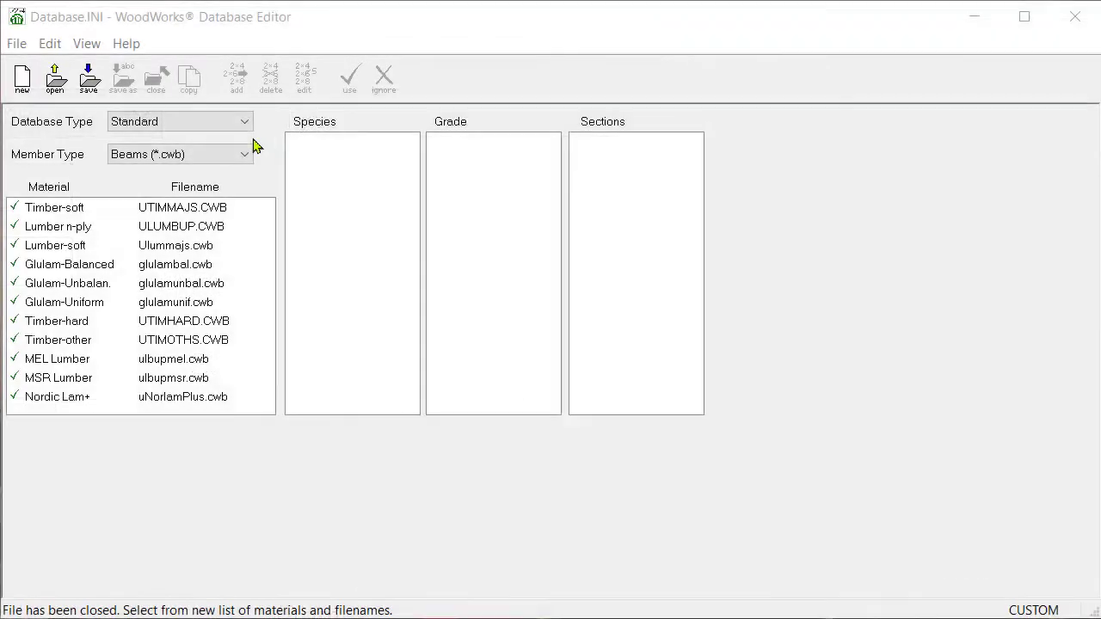
Step: Switch to Custom databases, open LVL n-ply, select 1.8E 2200Fb, and view material properties
click(245, 127)
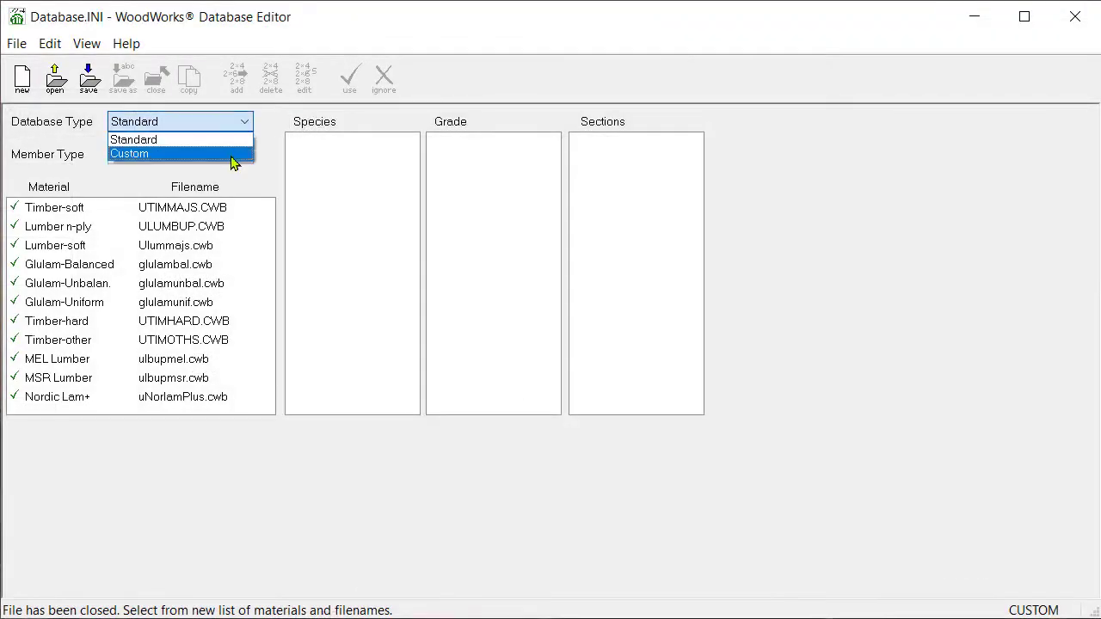
click(234, 155)
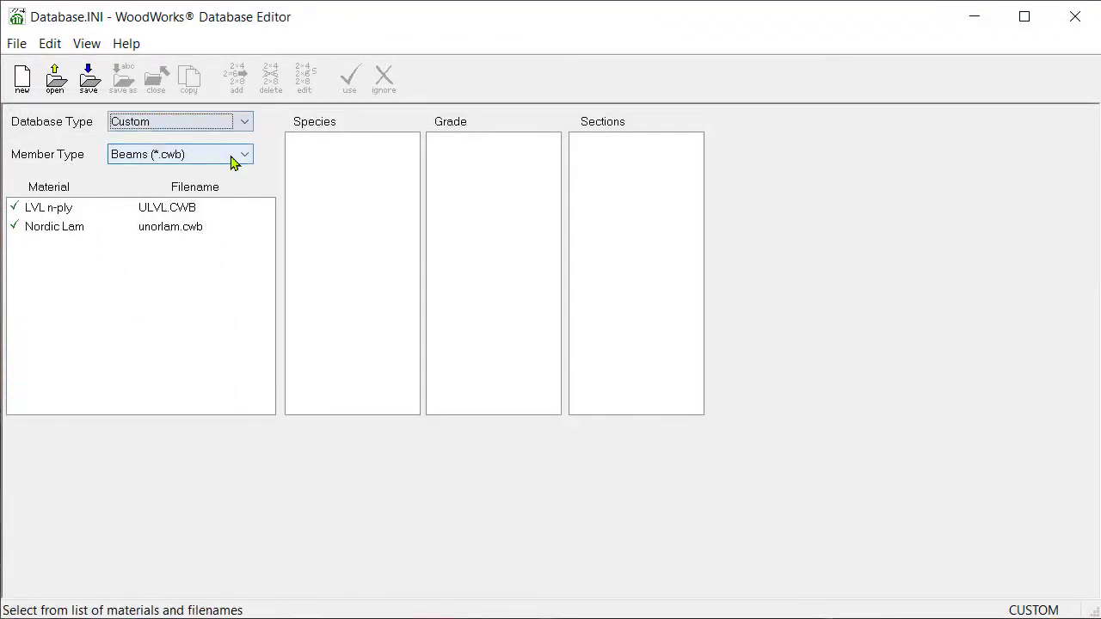
click(178, 210)
click(353, 146)
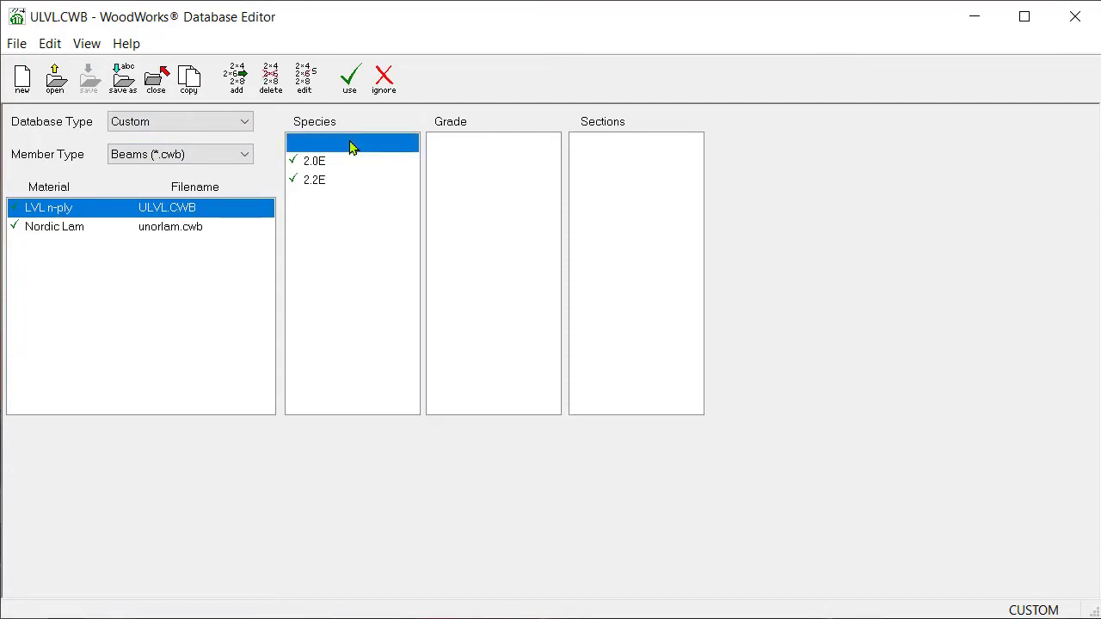
click(540, 146)
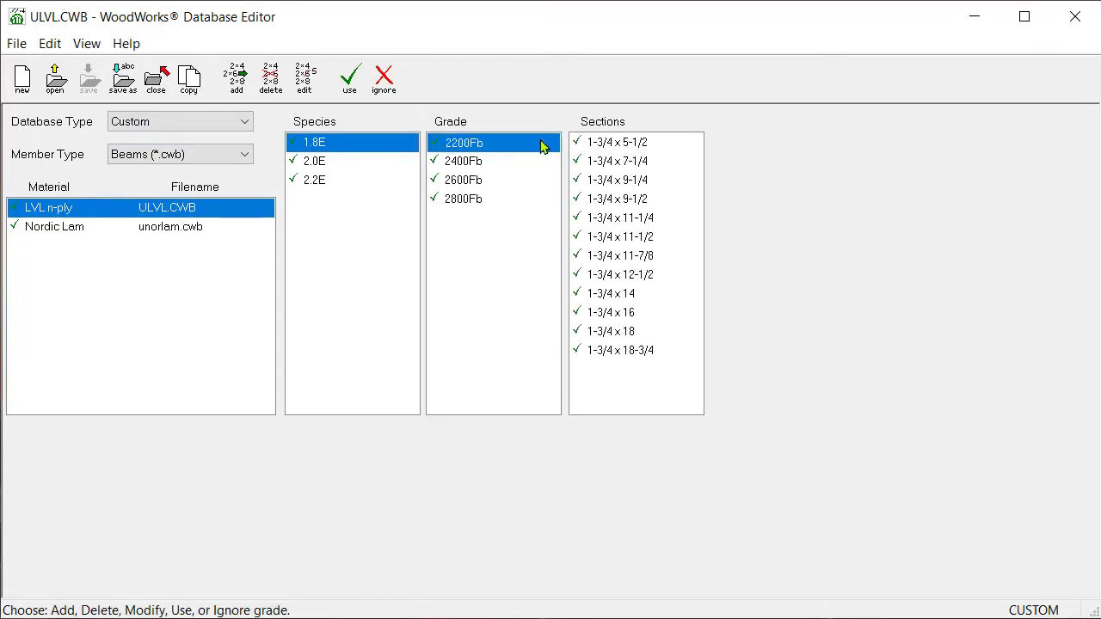
click(640, 145)
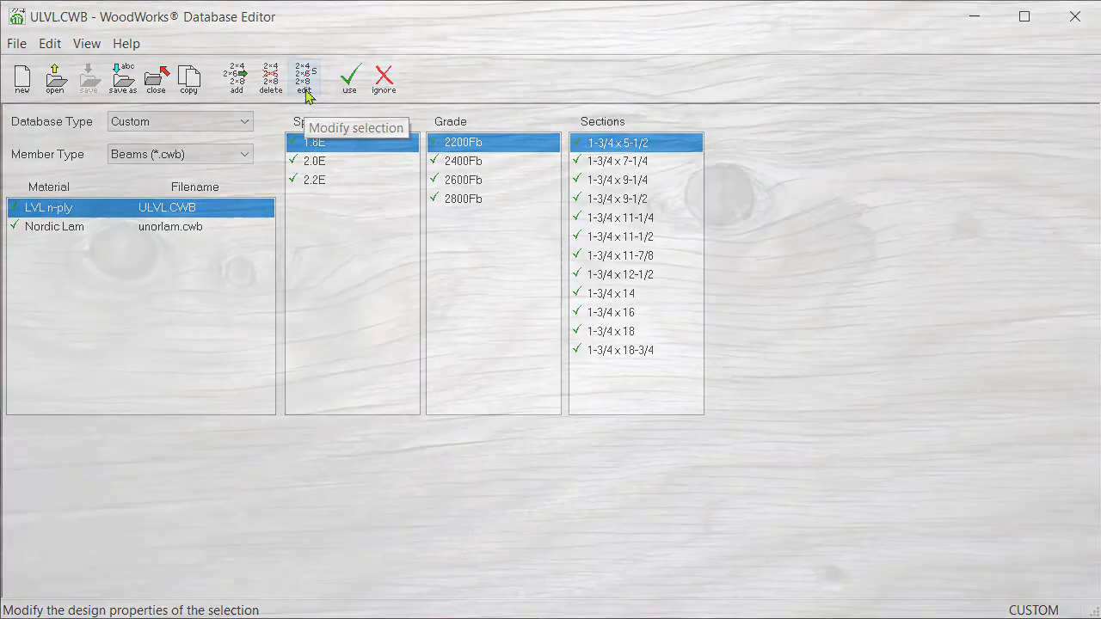
click(306, 96)
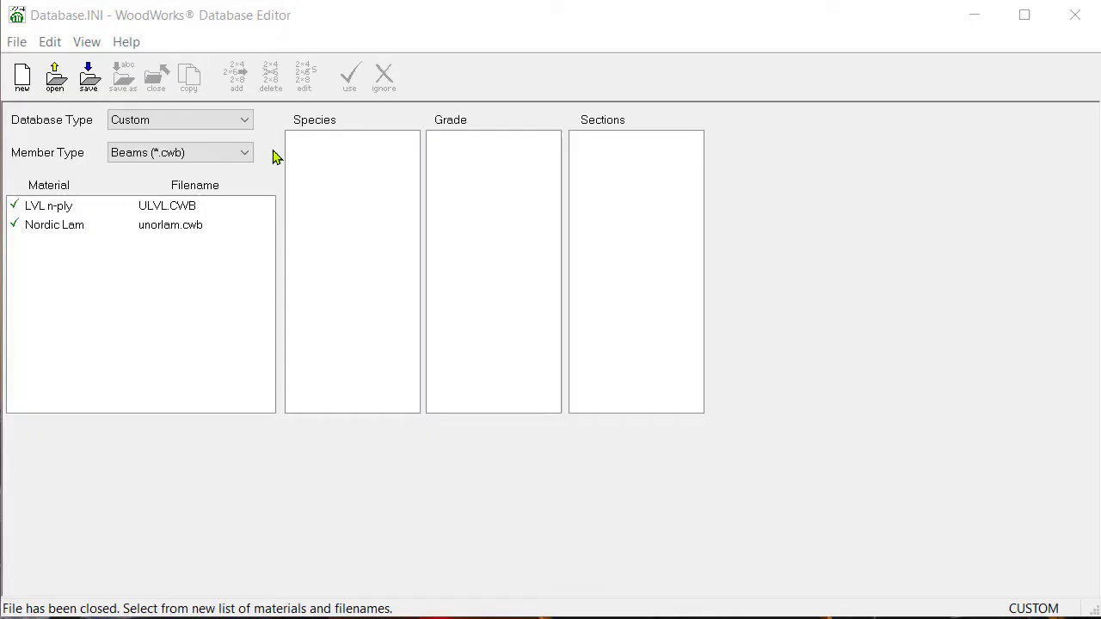
Step: Reopen LVL n-ply and view the 1.8E 2200Fb grade properties
click(161, 214)
click(338, 148)
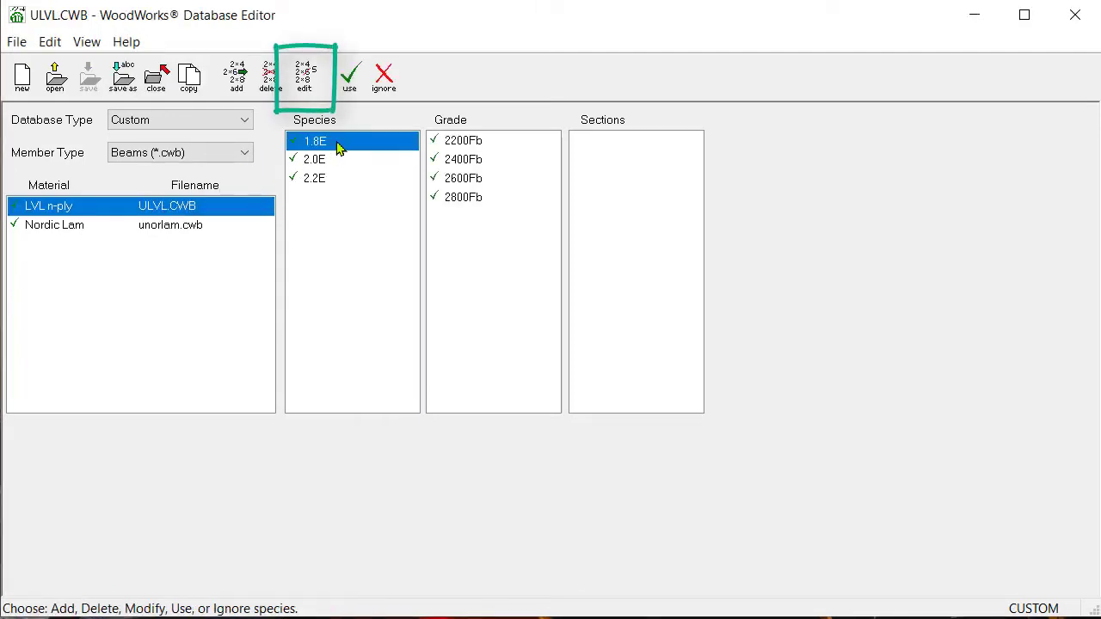
click(478, 147)
click(306, 85)
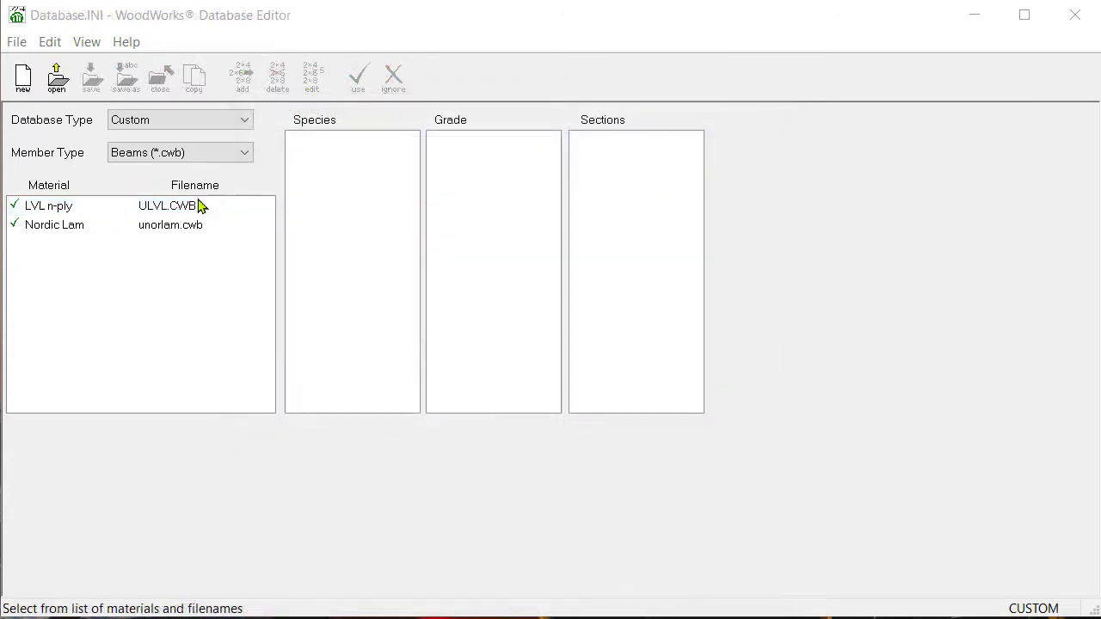
Step: Copy the LVL n-ply database as LVL.CWB with material name LVL n-ply1
click(170, 213)
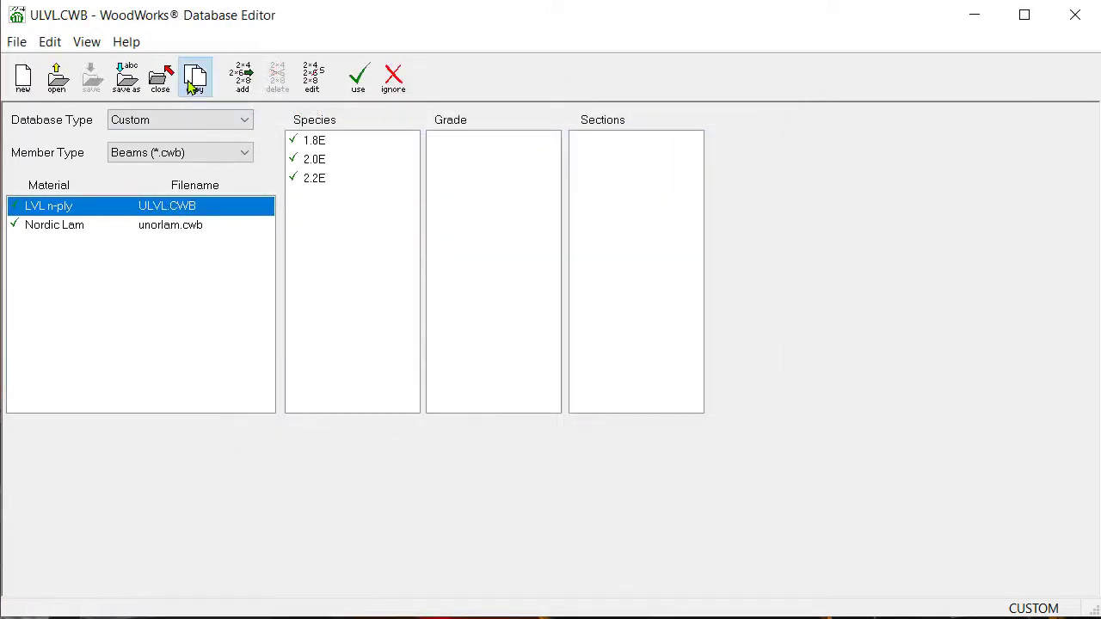
click(193, 83)
text(LVL)
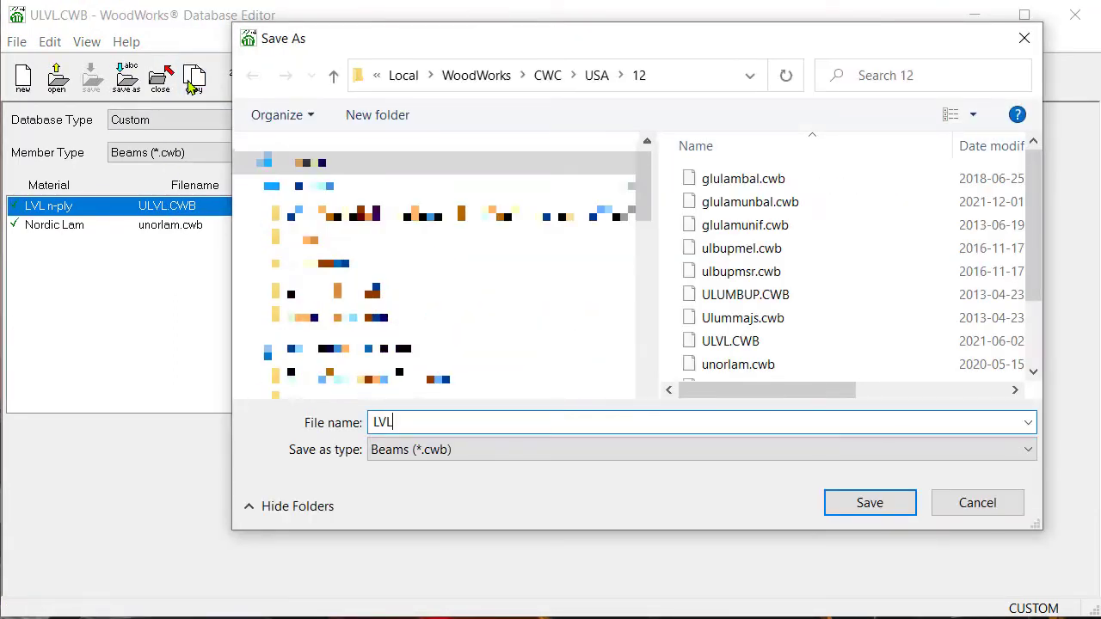
key(Return)
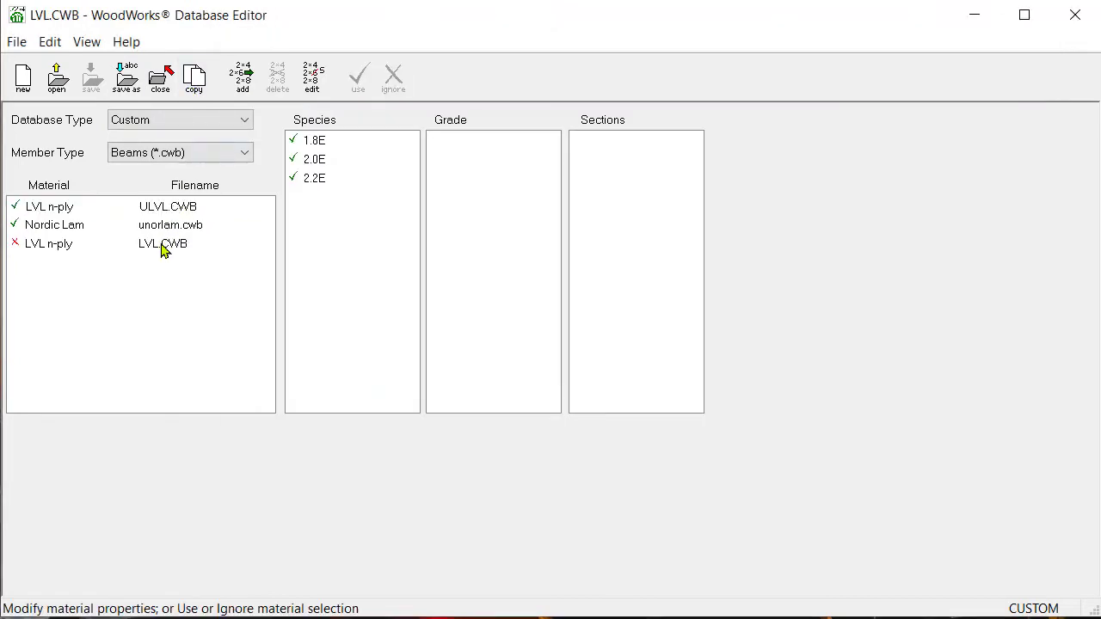
click(163, 247)
click(443, 228)
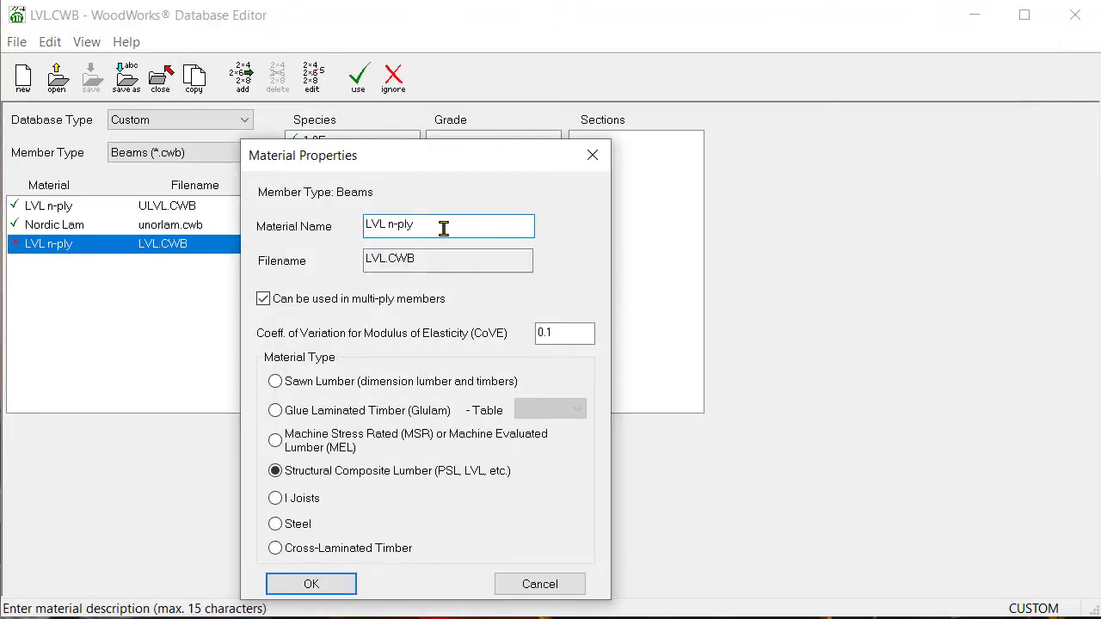
click(331, 583)
Step: Raise Fb and Fby of the copy's 1.8E 2200Fb grade to 2300
click(379, 143)
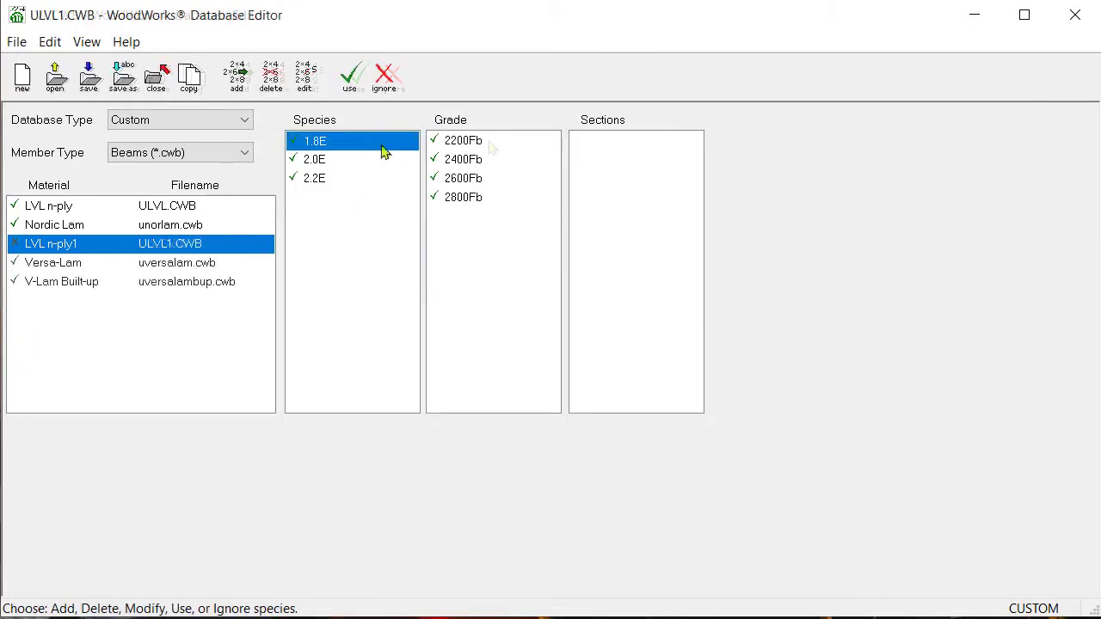
double_click(475, 141)
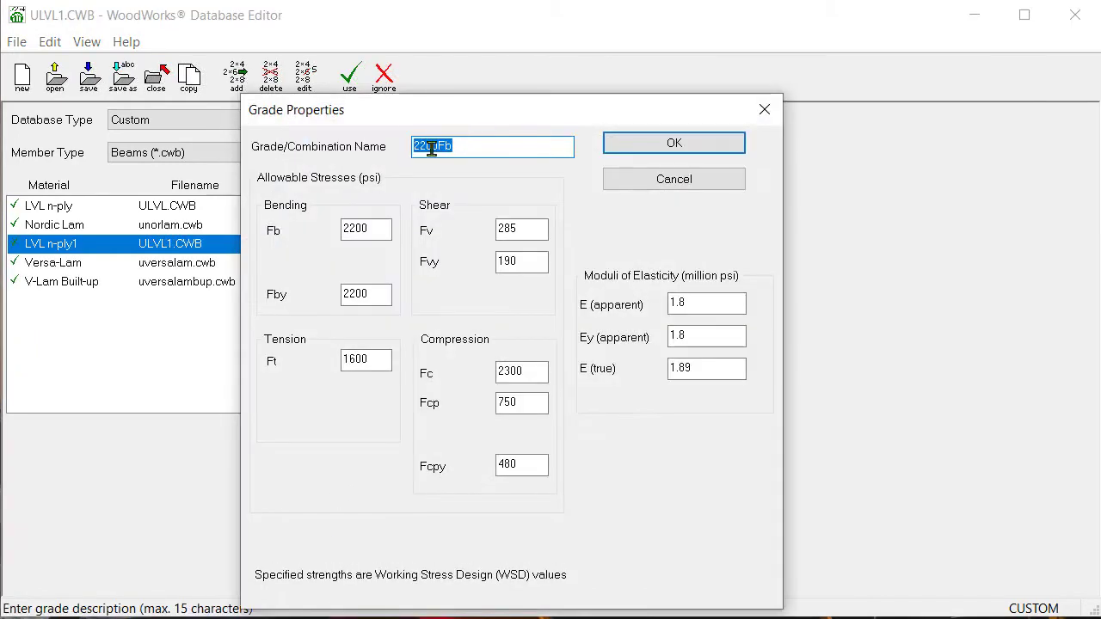
click(355, 228)
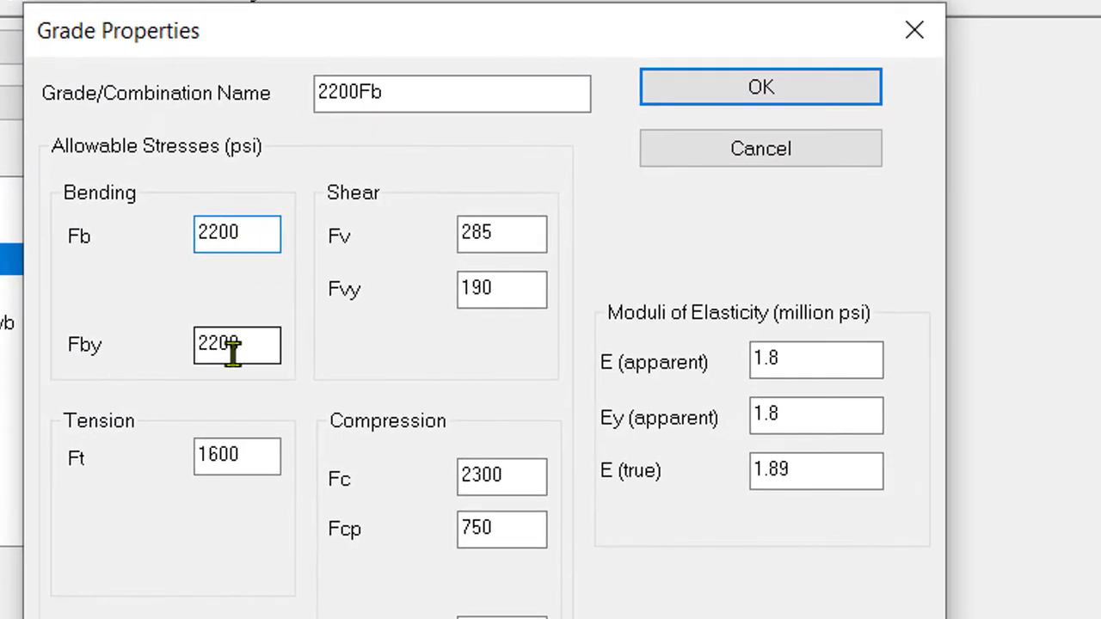
key(BackSpace)
text(3)
click(218, 347)
text(3)
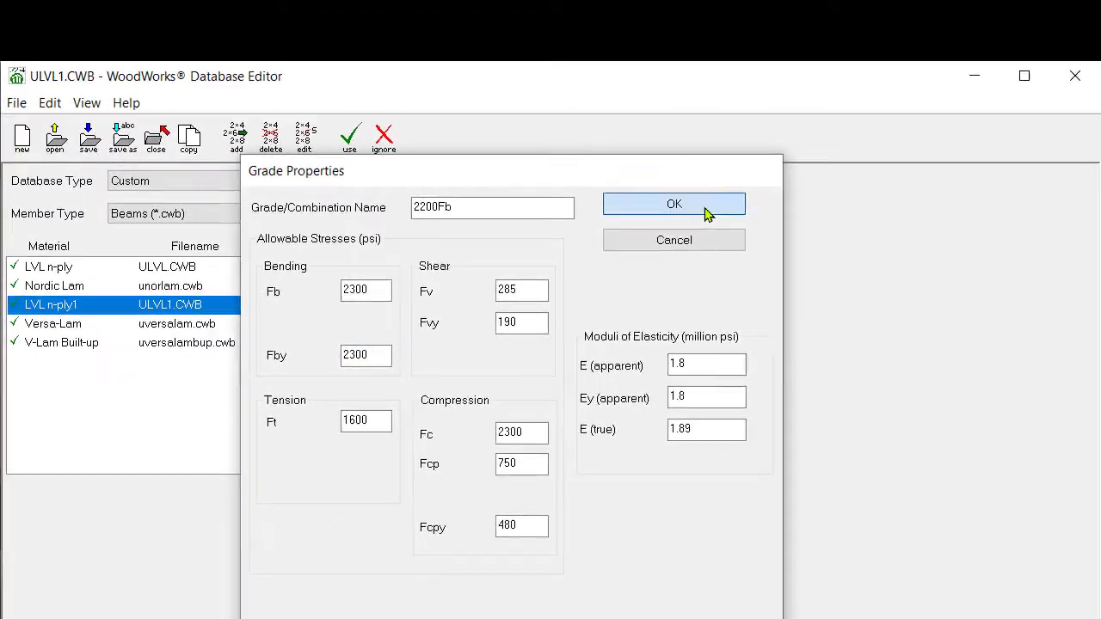
click(706, 211)
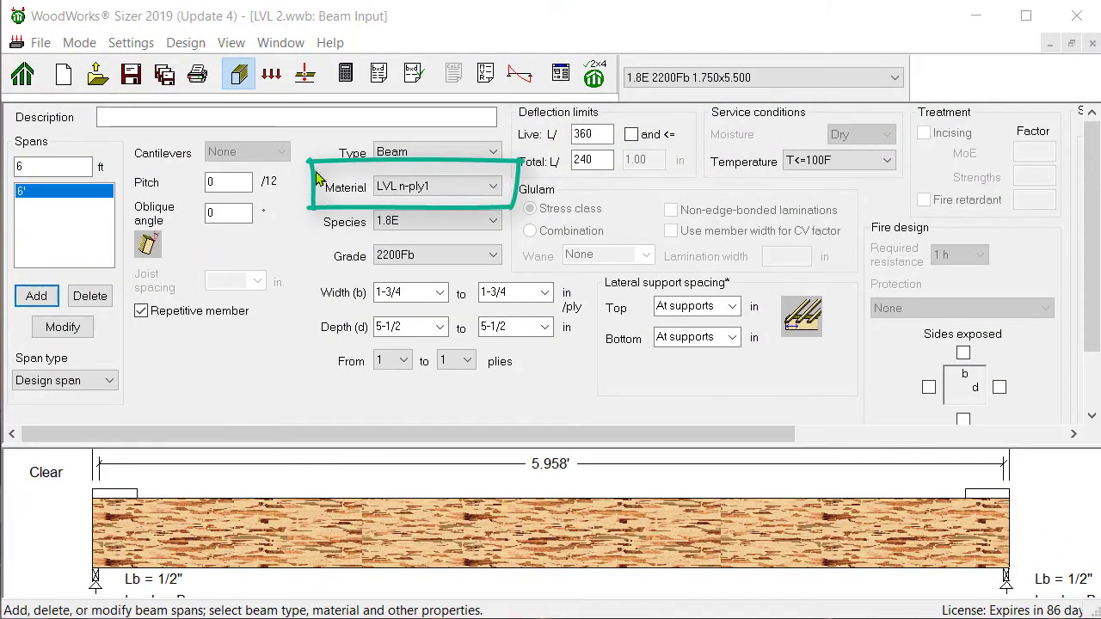
Step: Switch WoodWorks Sizer from Beam Input to the design report for the LVL n-ply1 beam
click(413, 76)
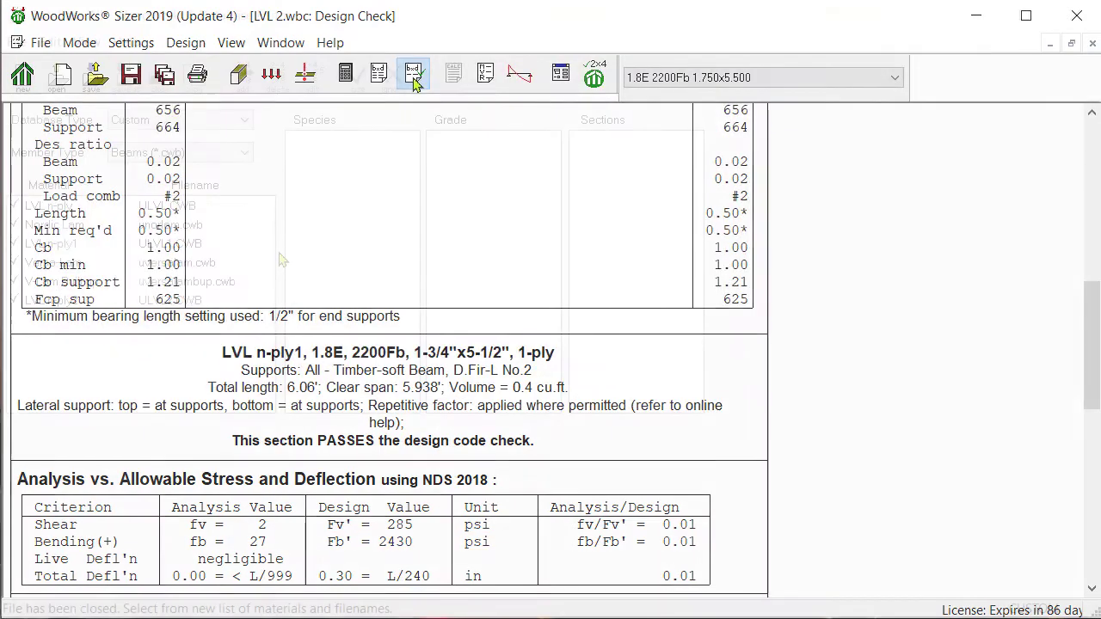
Step: Delete sections 1-3/4 x 5-1/2 and 1-3/4 x 7-1/4 from LVL n-ply2, species 1.8E, grade 2200Fb
click(180, 303)
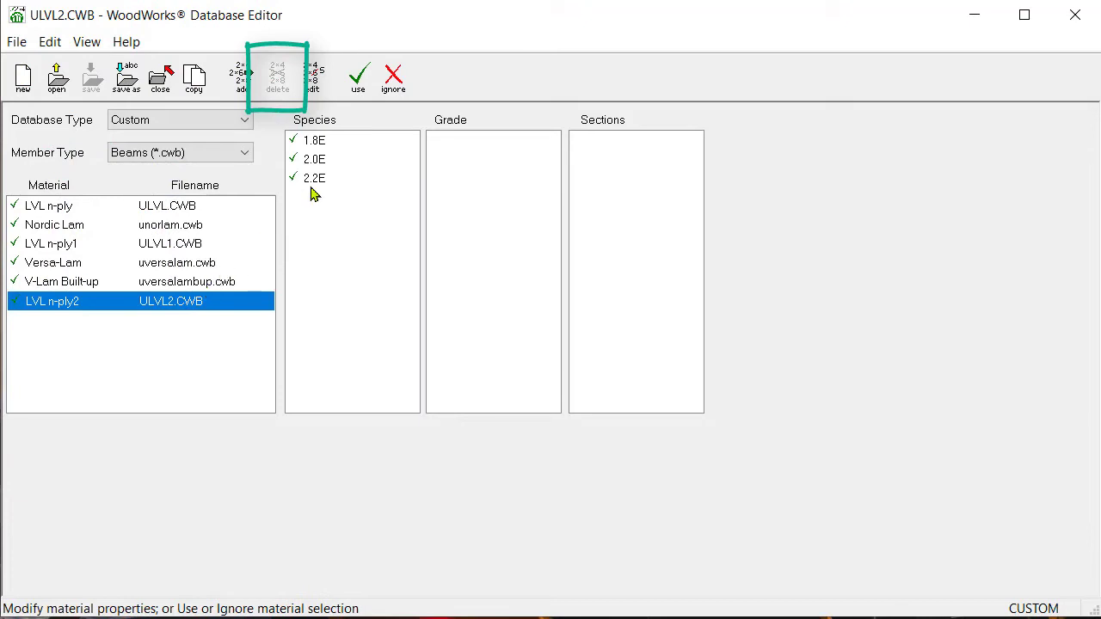
click(366, 144)
click(478, 141)
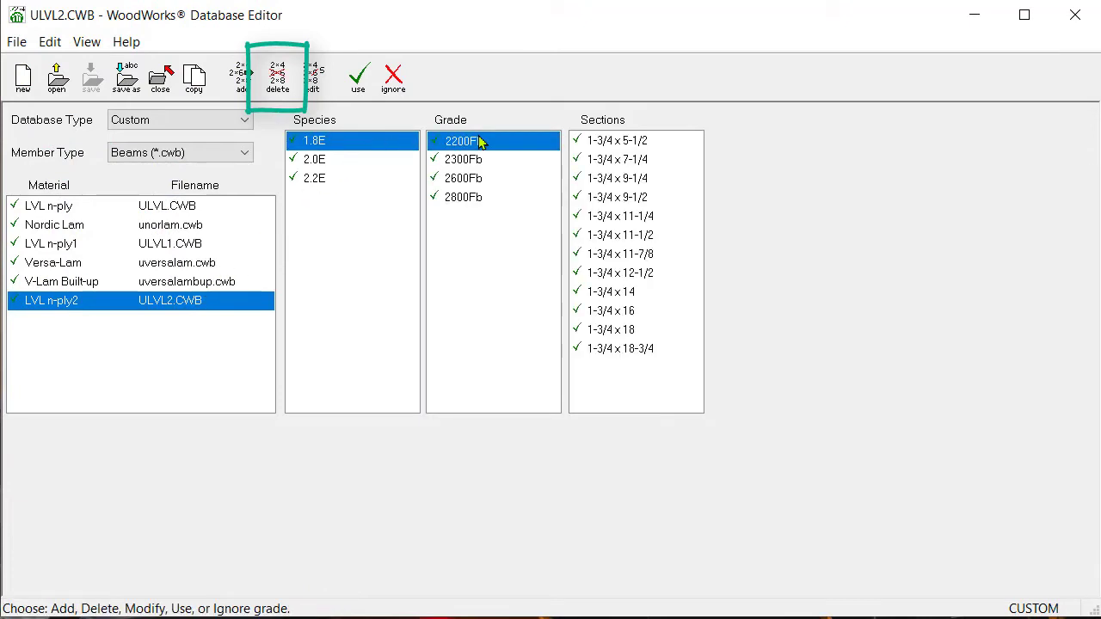
click(673, 143)
key(Delete)
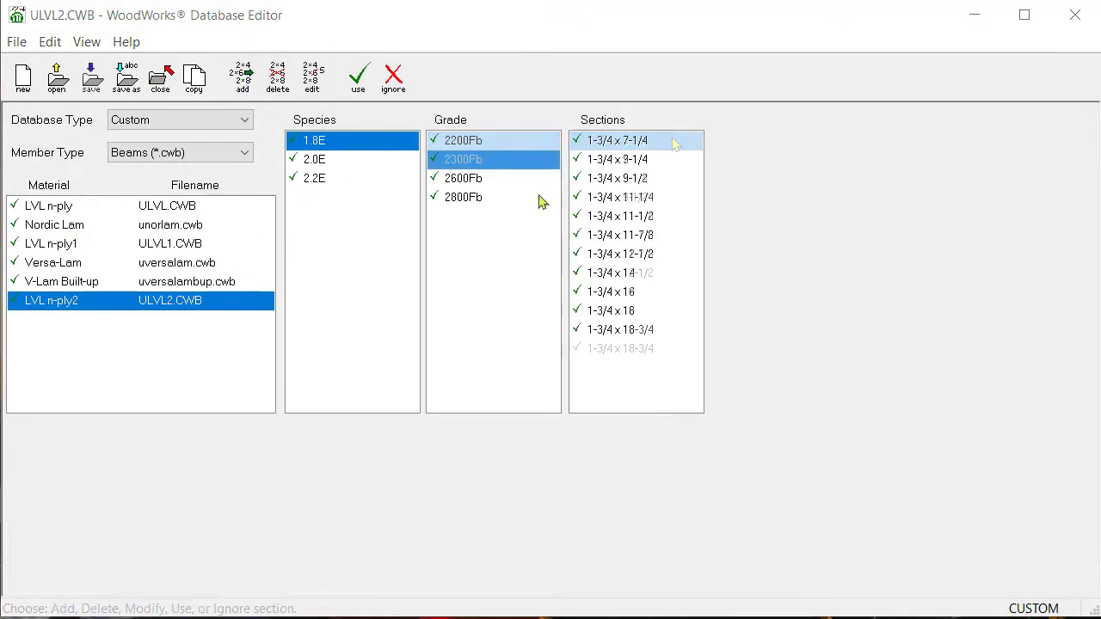
click(631, 145)
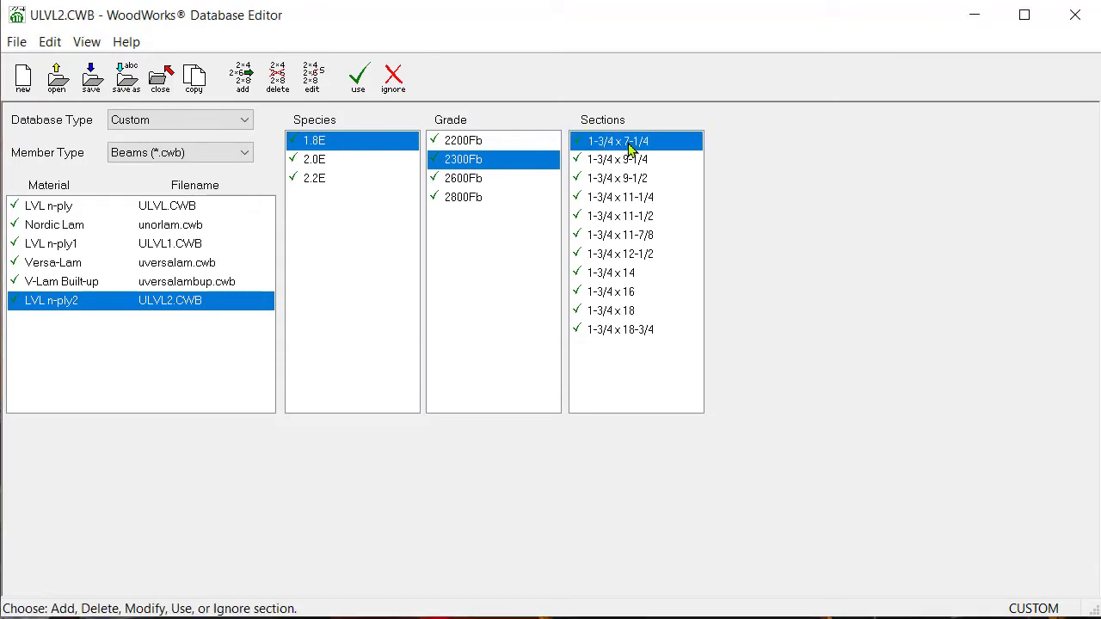
click(290, 90)
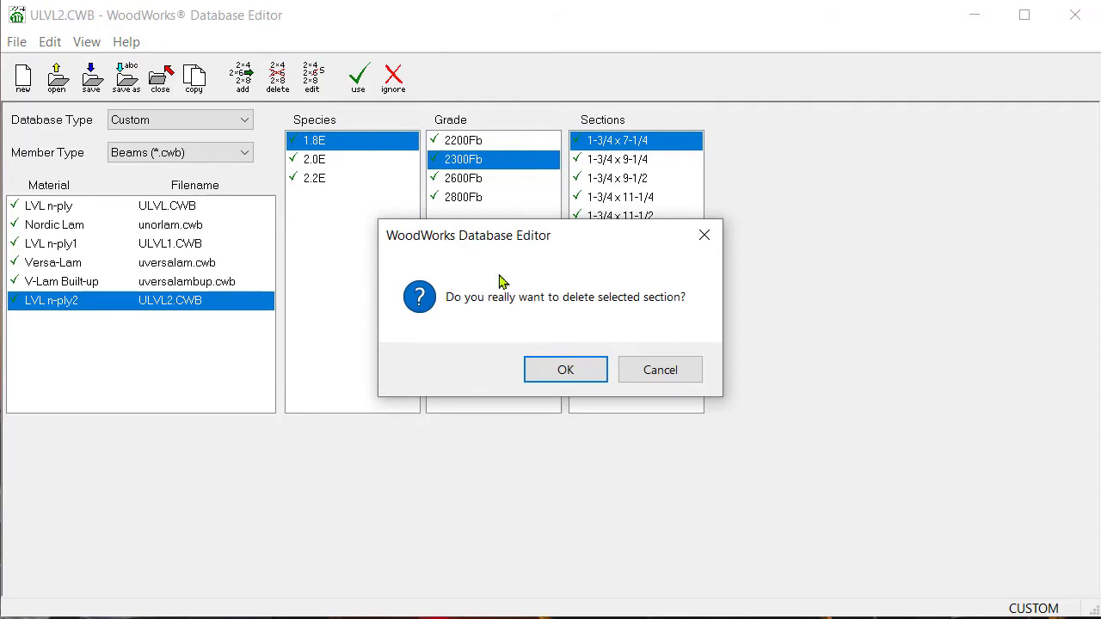
click(566, 371)
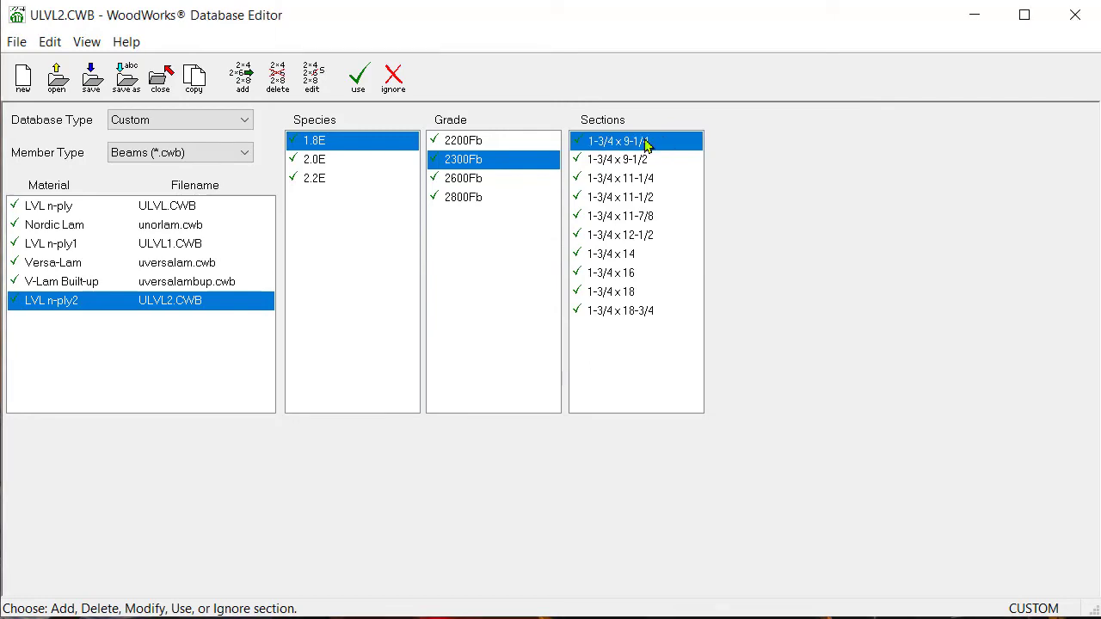
click(505, 172)
click(369, 148)
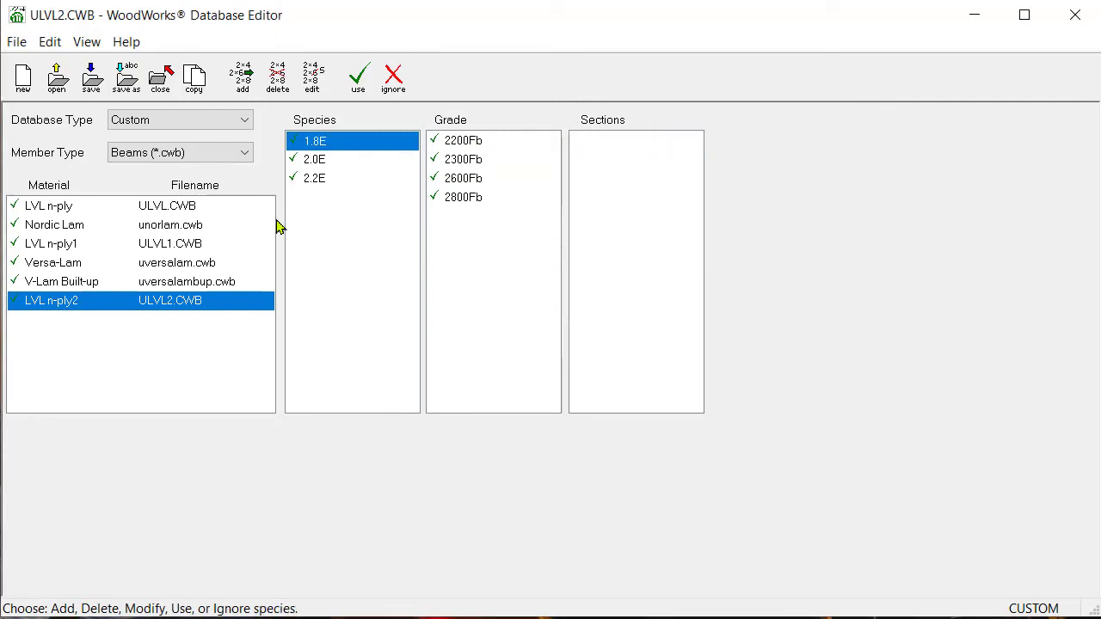
Step: Open the user's profile folder on the C: drive and bring up its folder view options
click(184, 305)
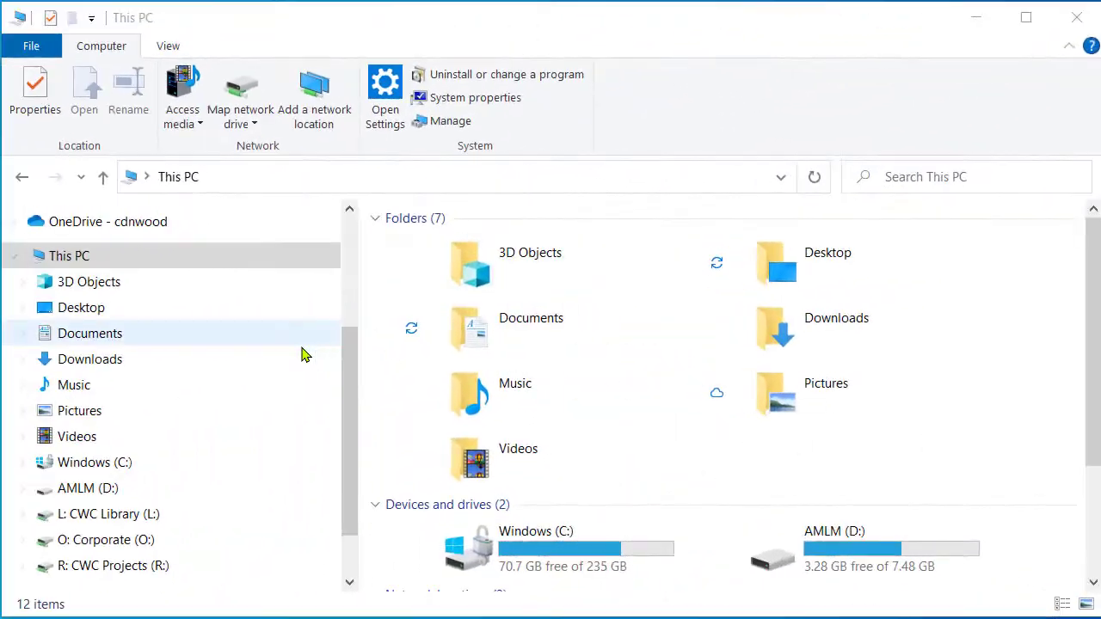
click(115, 462)
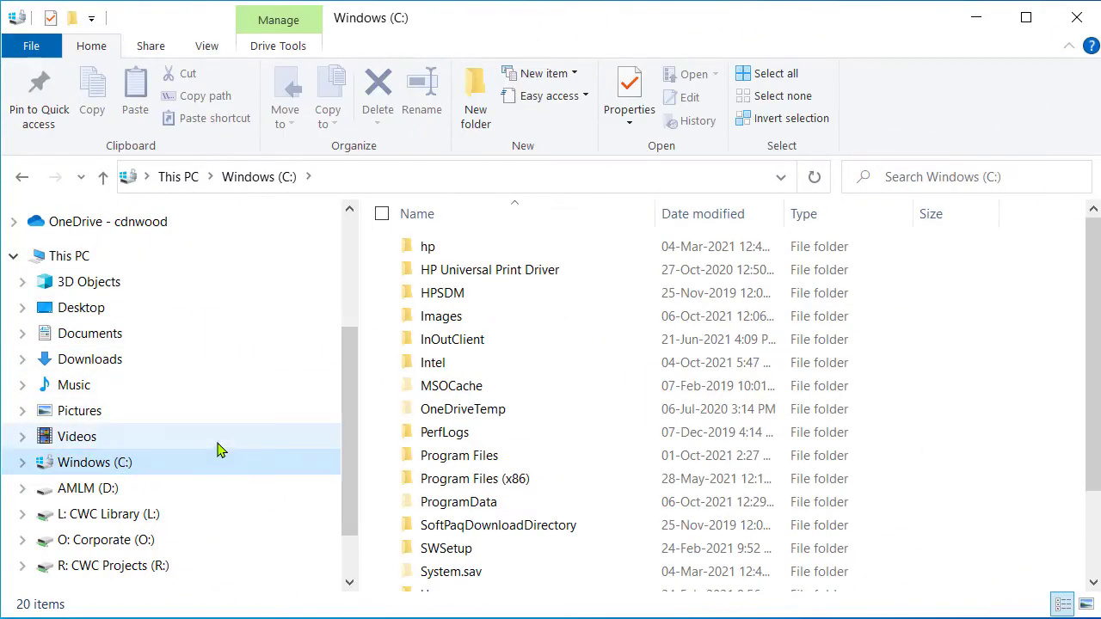
scroll(462, 439, down, 2)
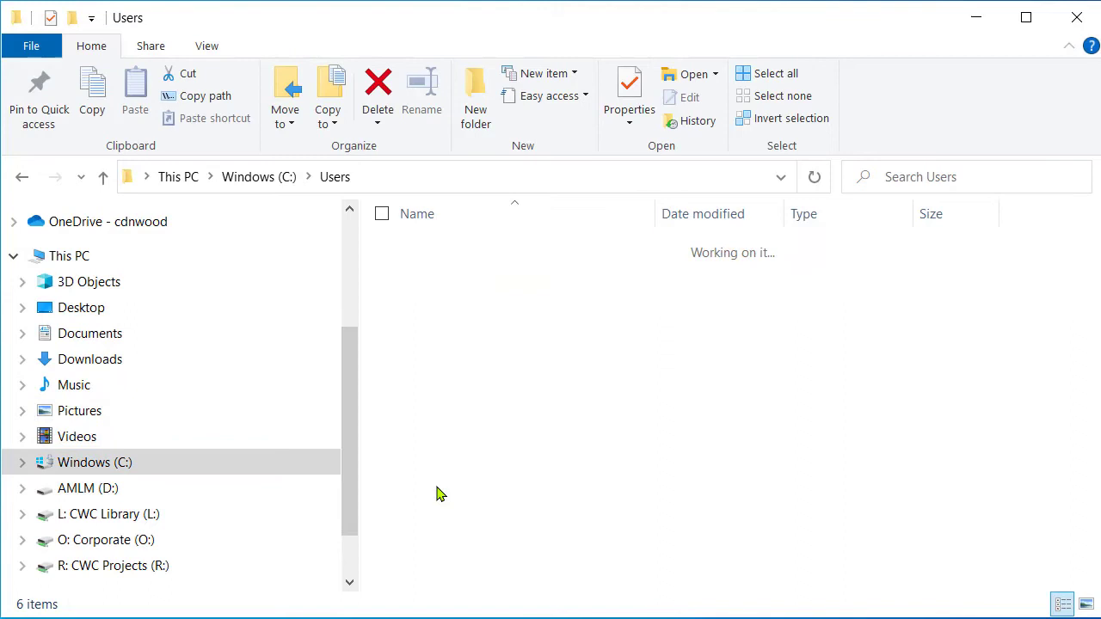
click(465, 299)
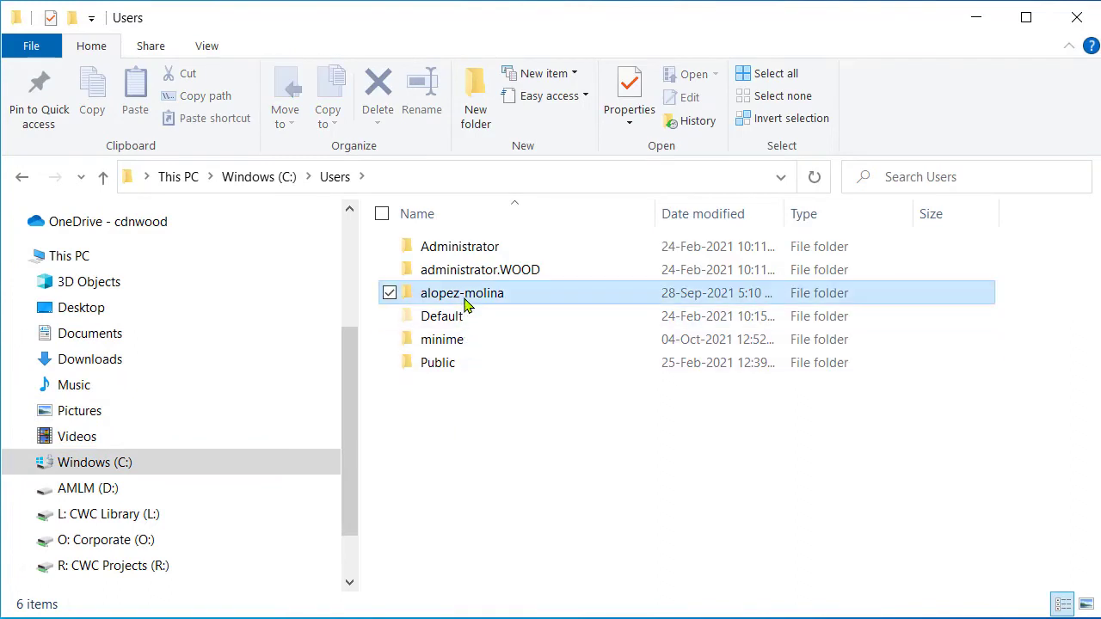
double_click(465, 301)
click(467, 275)
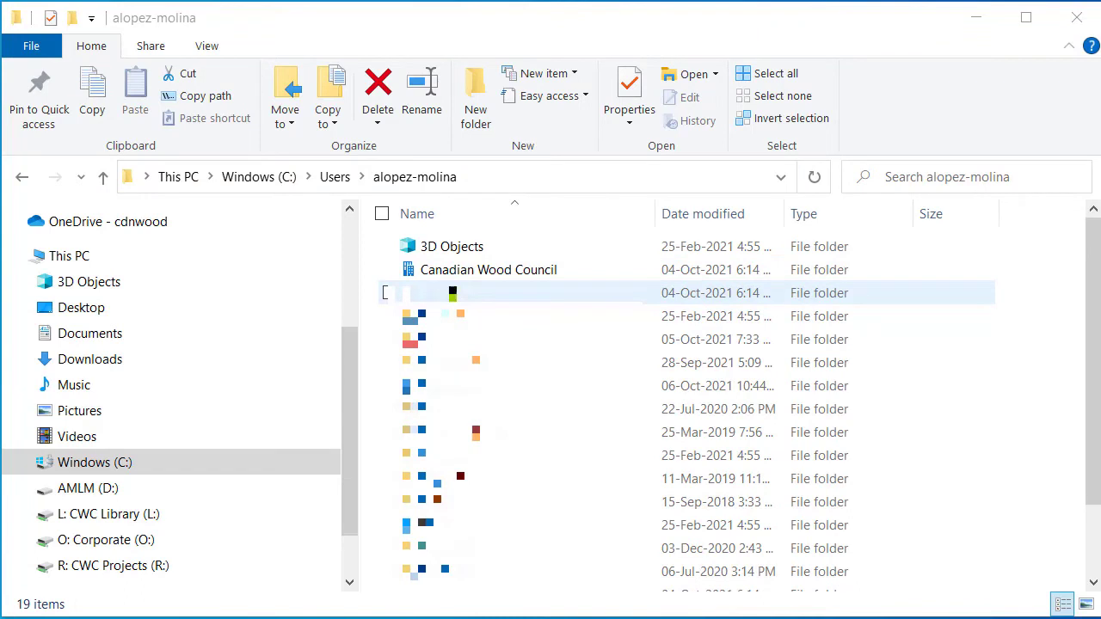
click(206, 46)
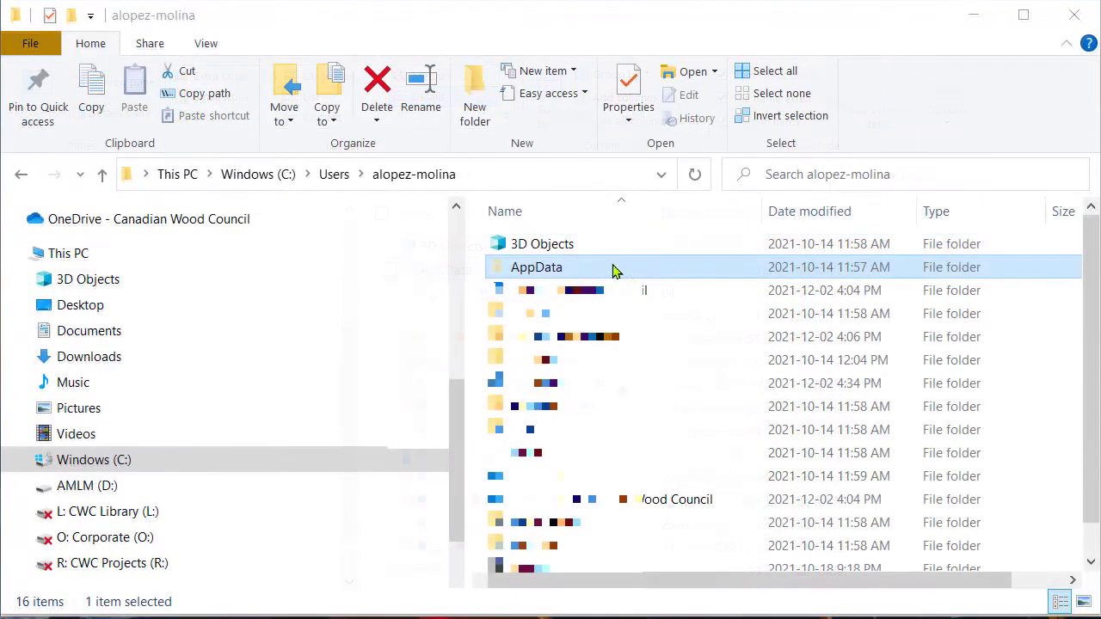
Step: Browse into AppData\Local\WoodWorks\CWC\USA\12, the WoodWorks data folder
double_click(614, 269)
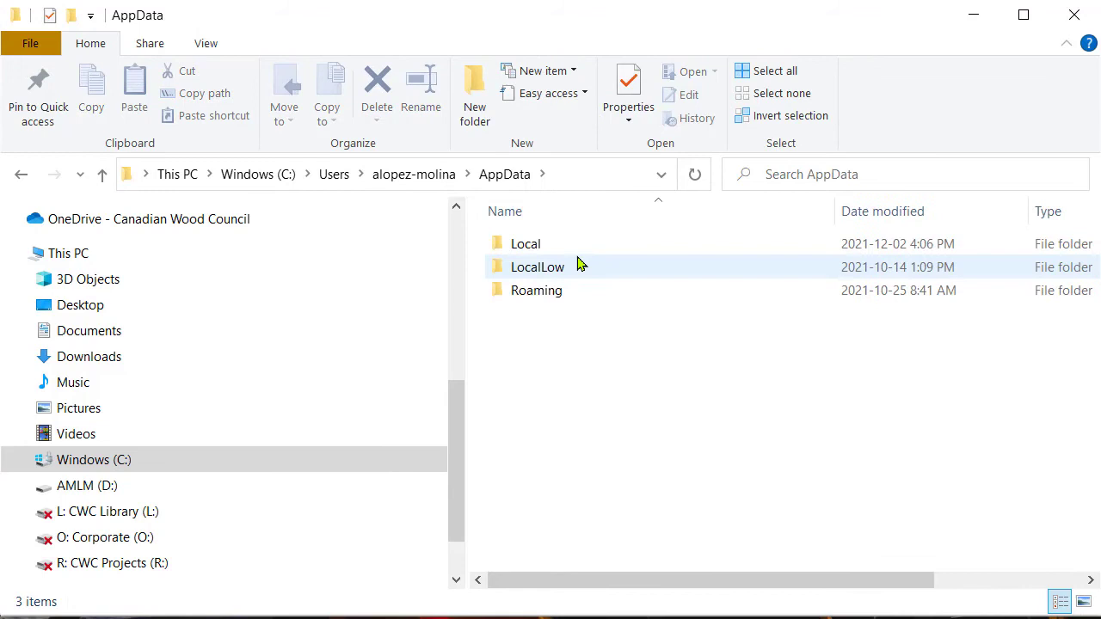
double_click(567, 249)
click(565, 364)
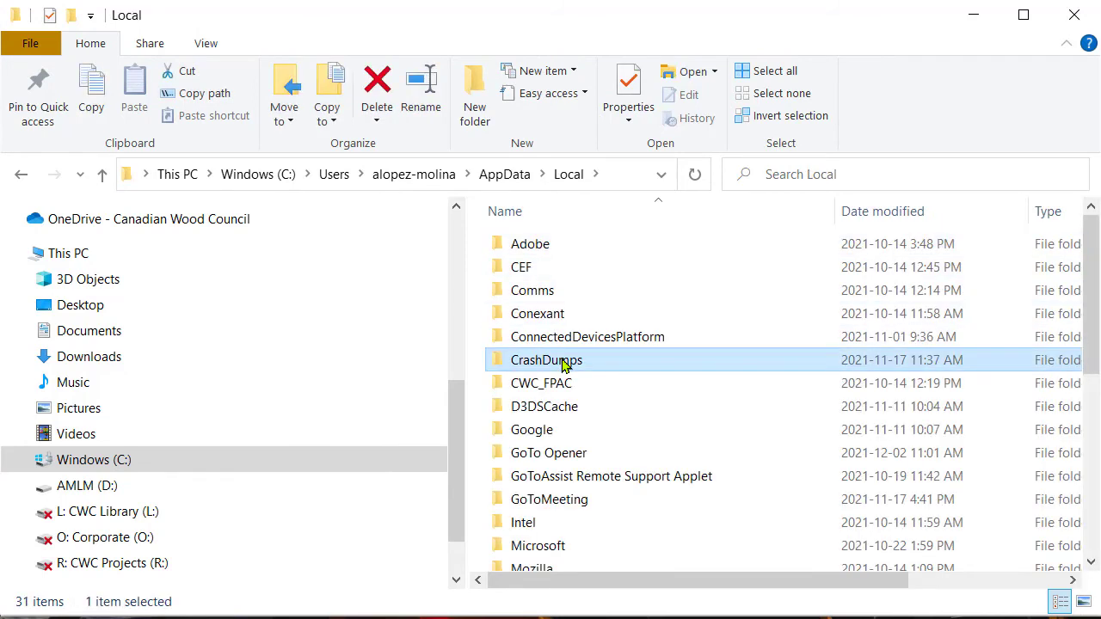
scroll(565, 363, down, 5)
click(564, 511)
double_click(563, 513)
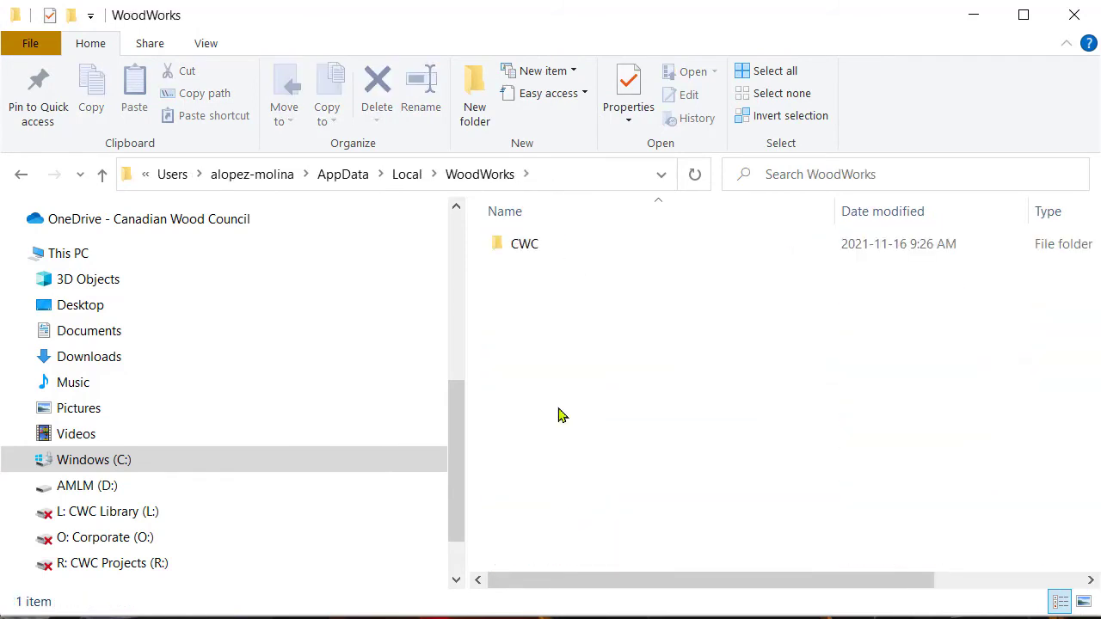
double_click(557, 249)
double_click(553, 269)
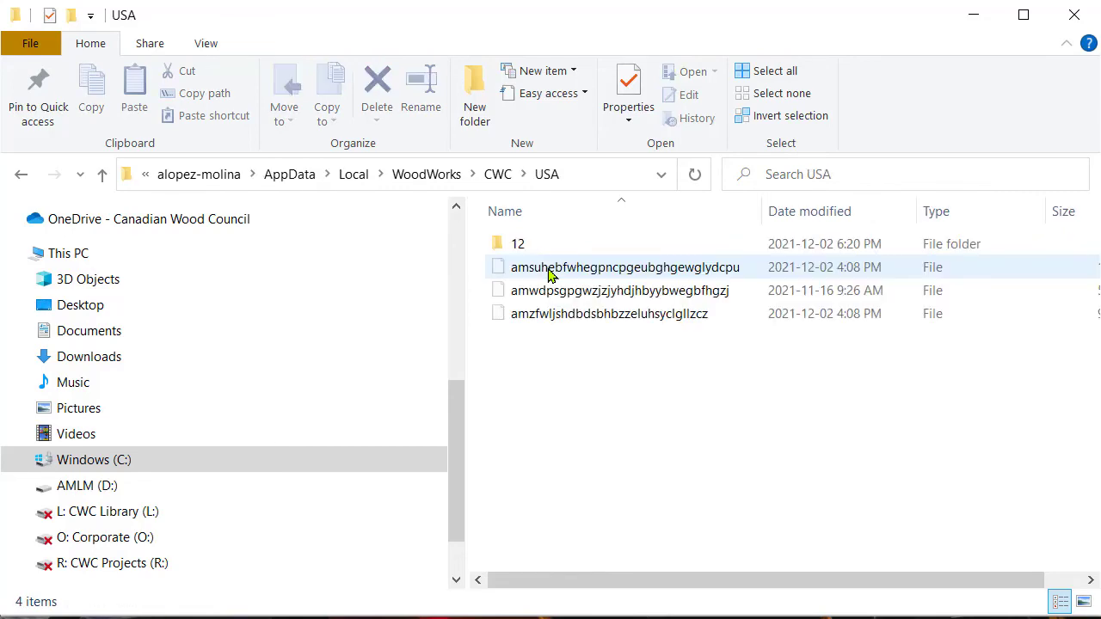
double_click(550, 245)
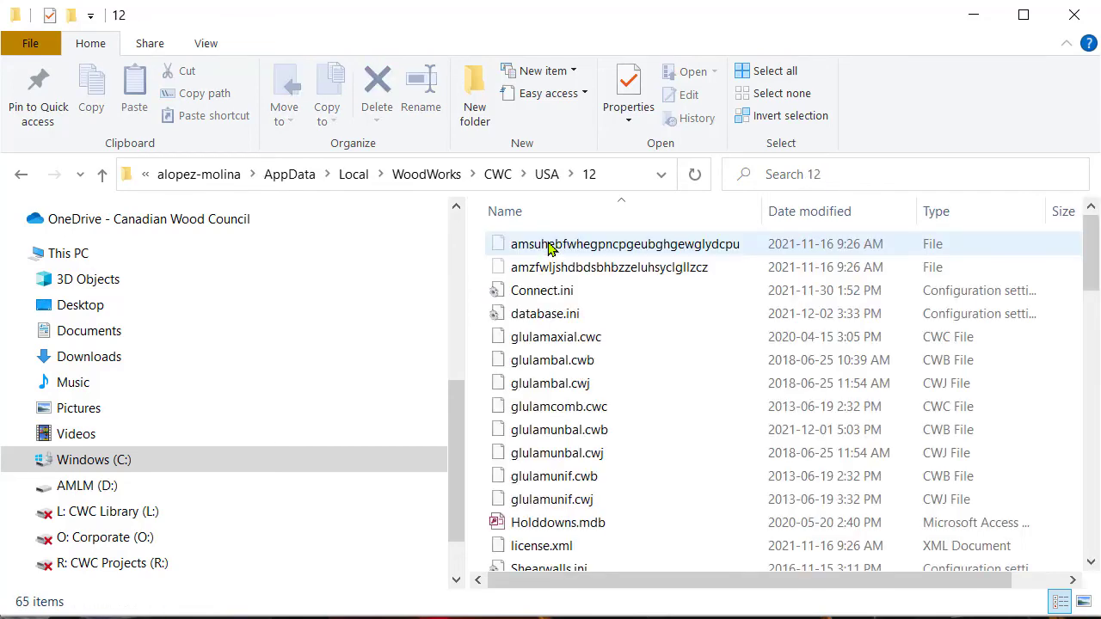
Step: Delete ULVL2.CWB from the folder, sending it to the Recycle Bin
scroll(717, 307, down, 8)
click(718, 307)
scroll(717, 307, down, 3)
scroll(718, 309, down, 1)
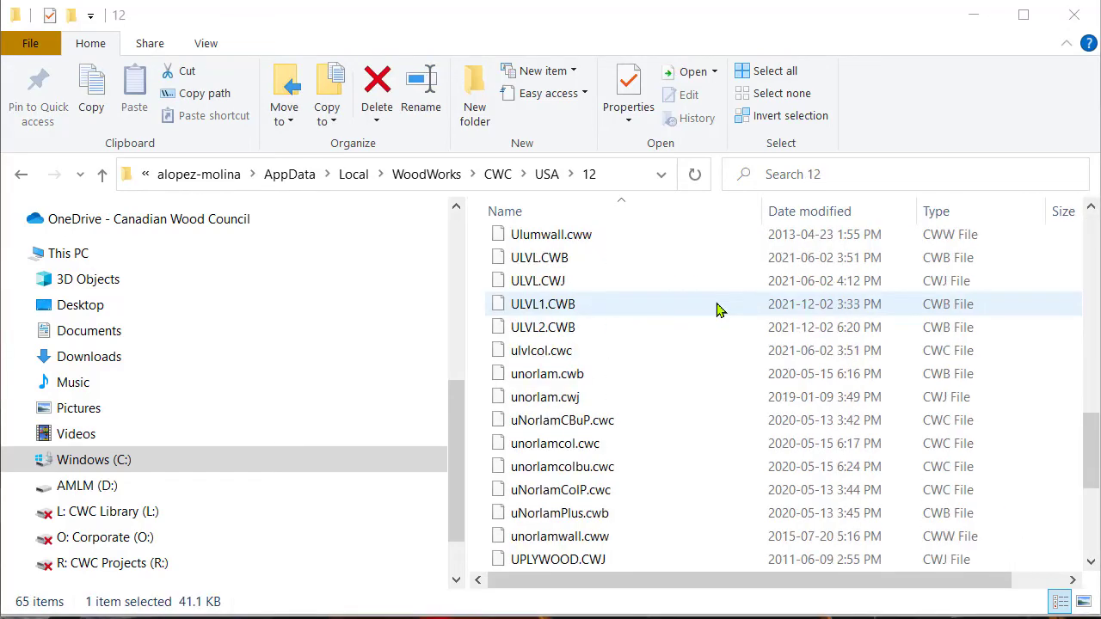
click(584, 332)
click(386, 92)
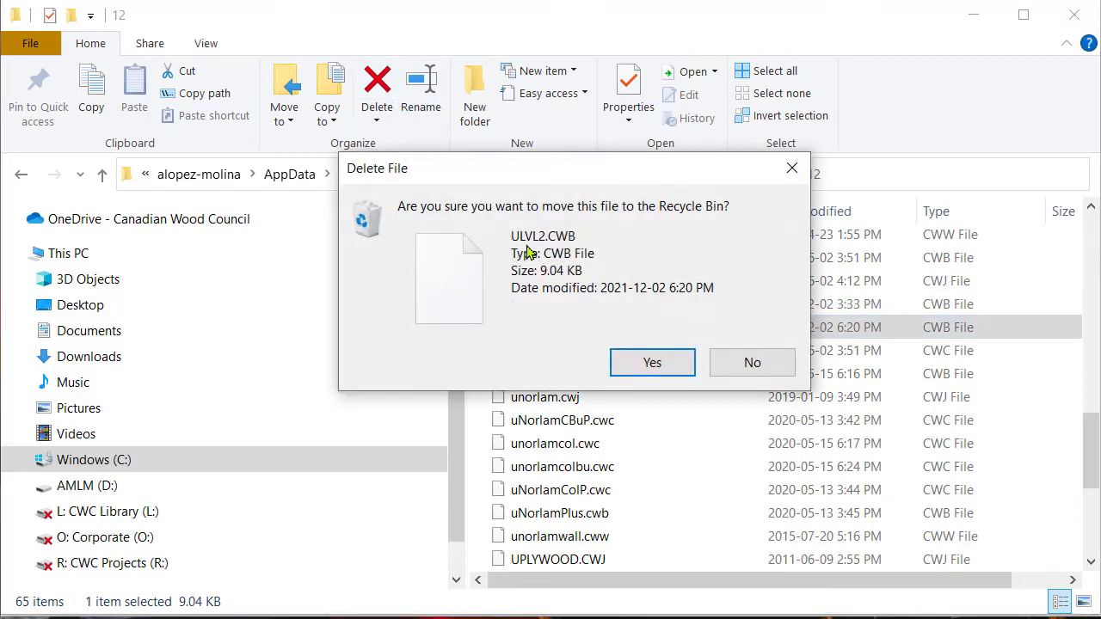
click(660, 372)
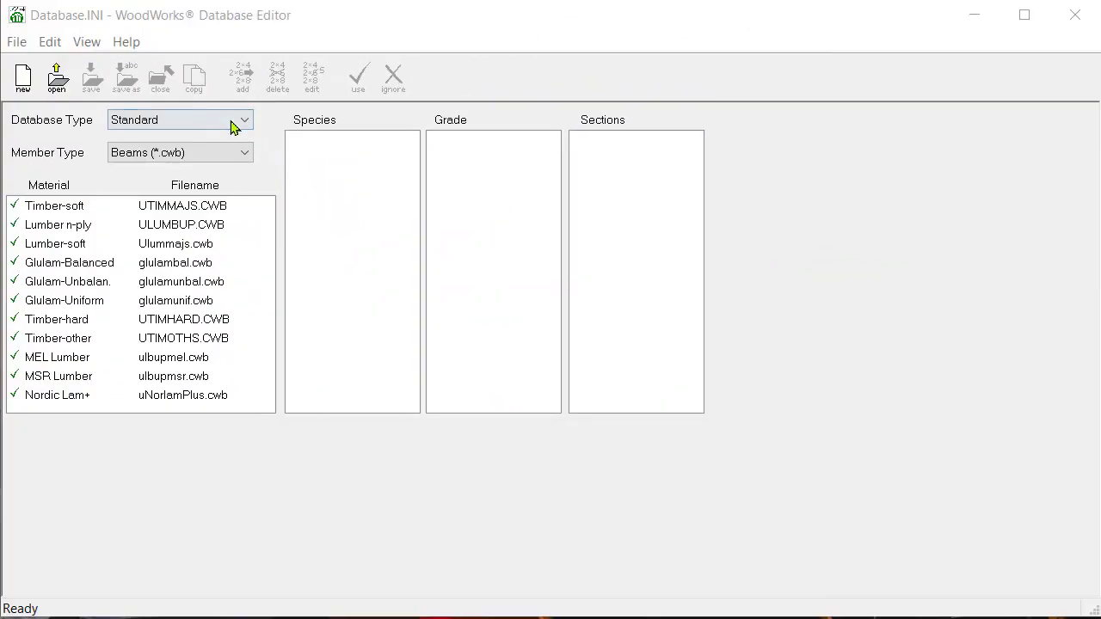
Step: Set Database Type to Custom and open the V-Lam Built-up database (uversalambup.cwb)
click(234, 121)
click(233, 153)
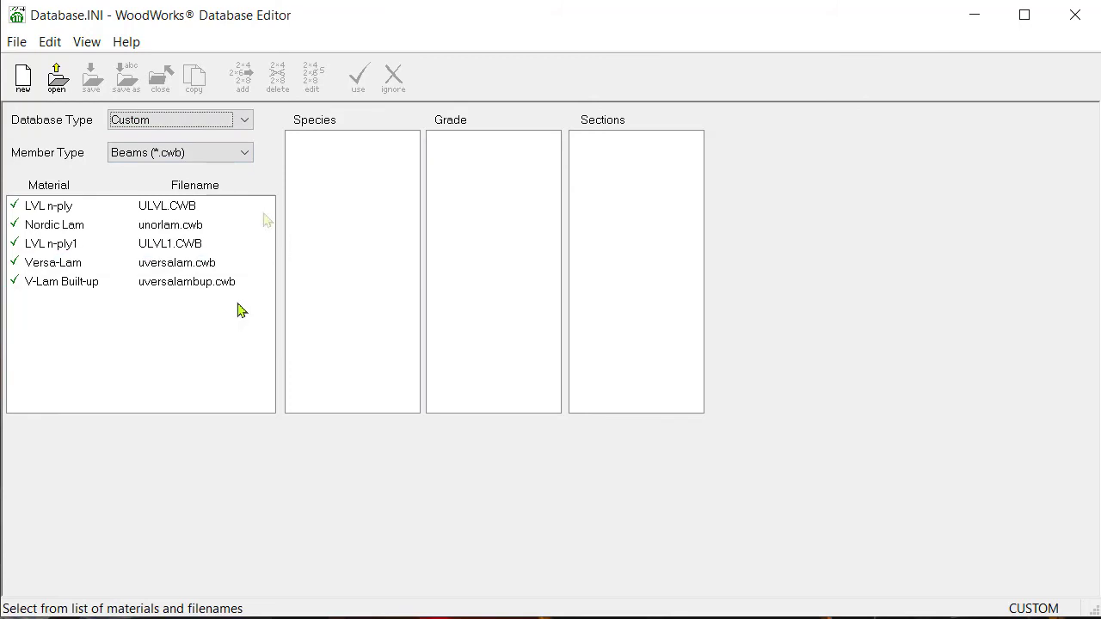
click(170, 293)
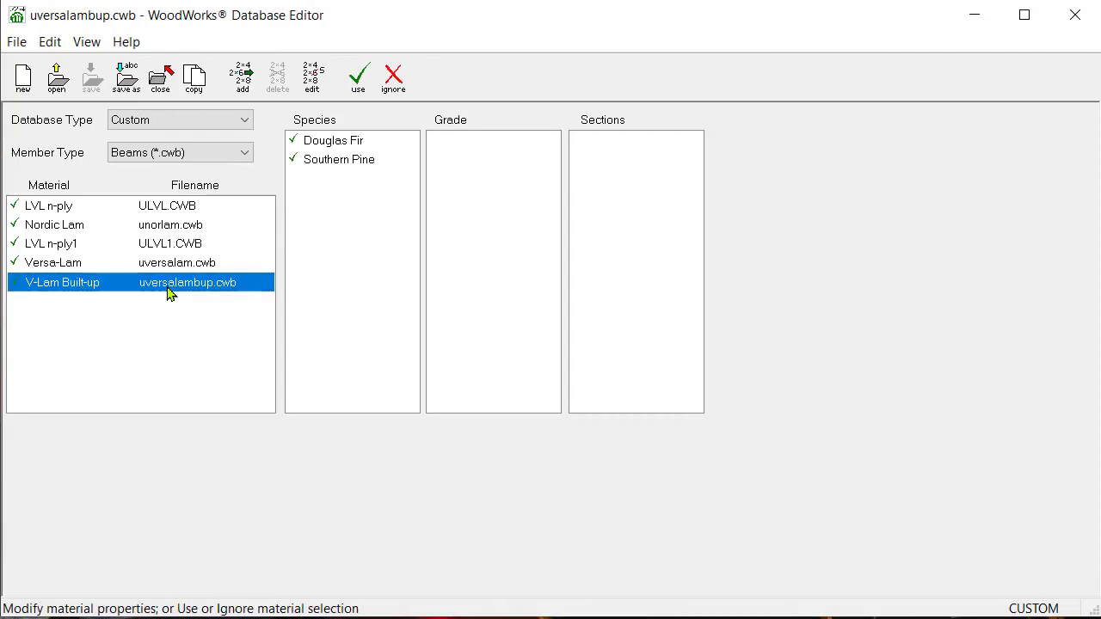
Step: Open a blank New Material form for a beam in the V-Lam Built-up database
click(244, 81)
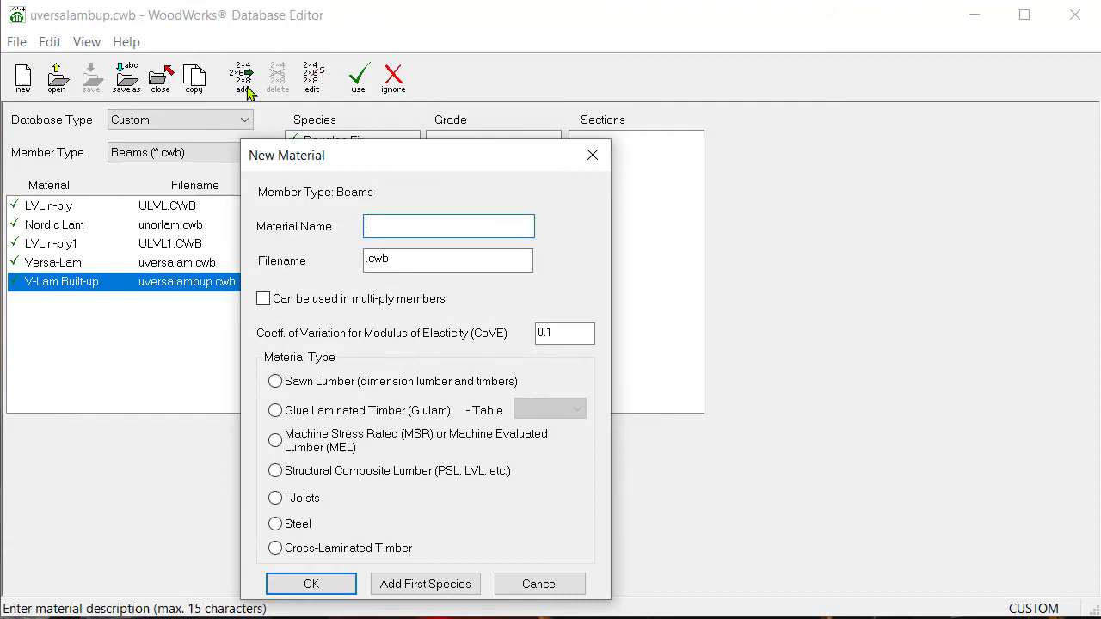